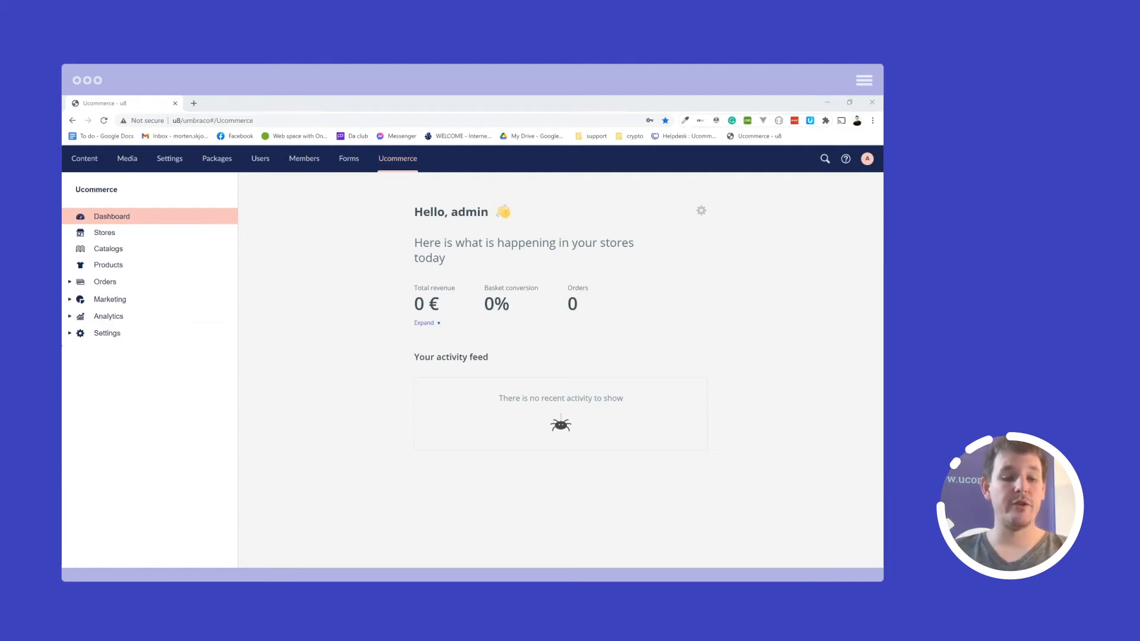
Step: Expand the users and groups in the security settings and open the admin user's access roles
{"action": "left_click", "coordinate": [69, 333]}
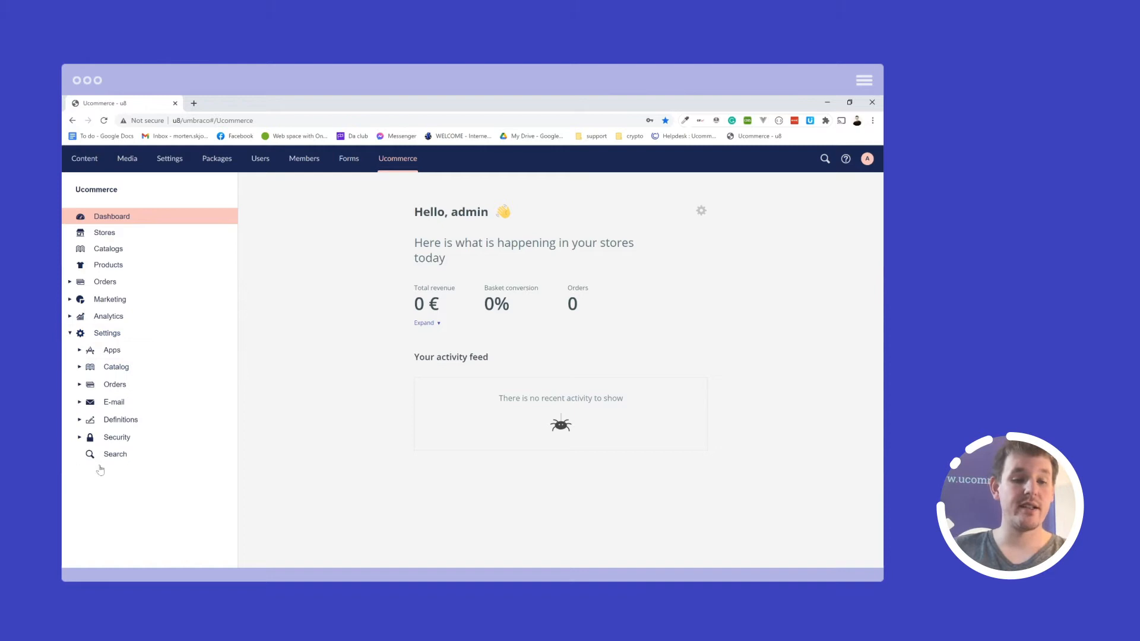
{"action": "left_click", "coordinate": [80, 438]}
{"action": "left_click", "coordinate": [90, 455]}
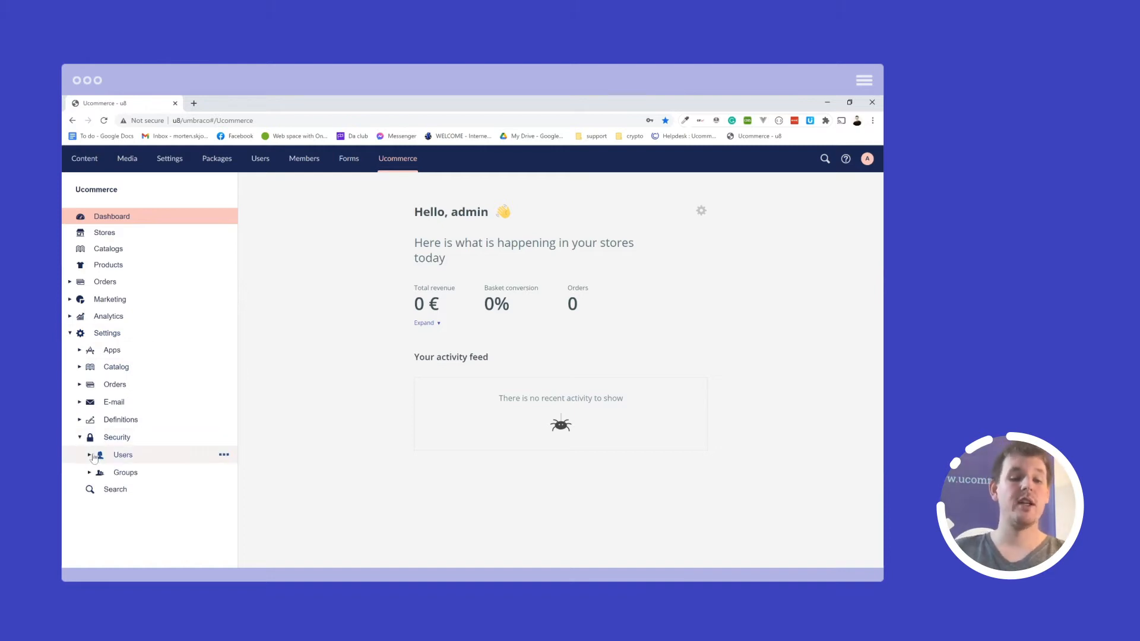
{"action": "left_click", "coordinate": [90, 505]}
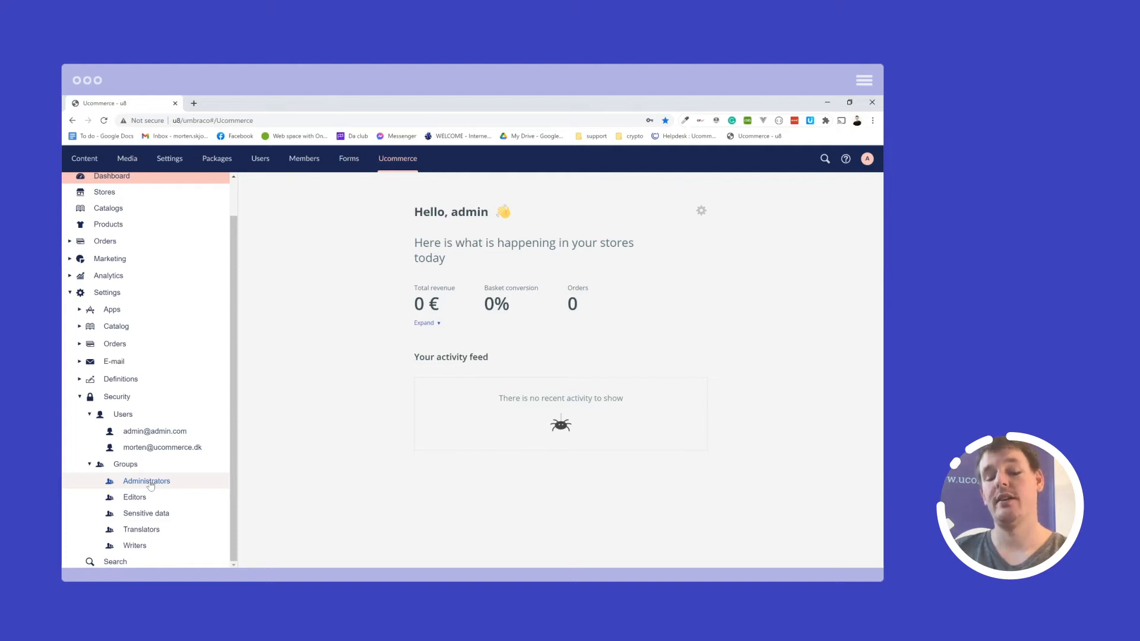
{"action": "left_click", "coordinate": [149, 438]}
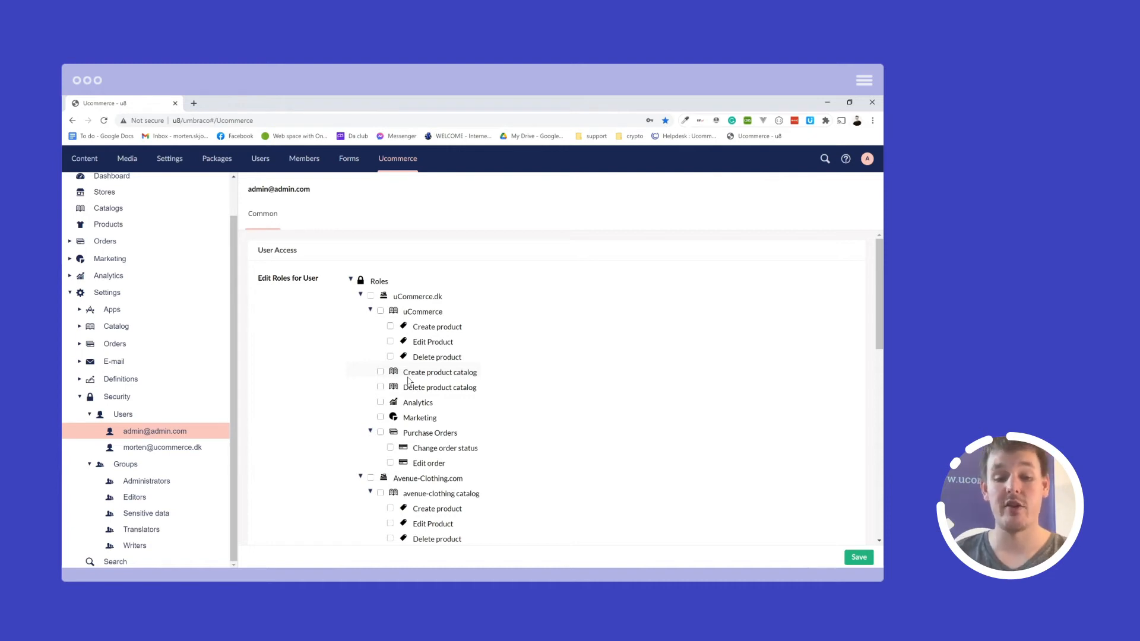
{"action": "scroll", "coordinate": [367, 408], "scroll_direction": "down", "scroll_amount": 5}
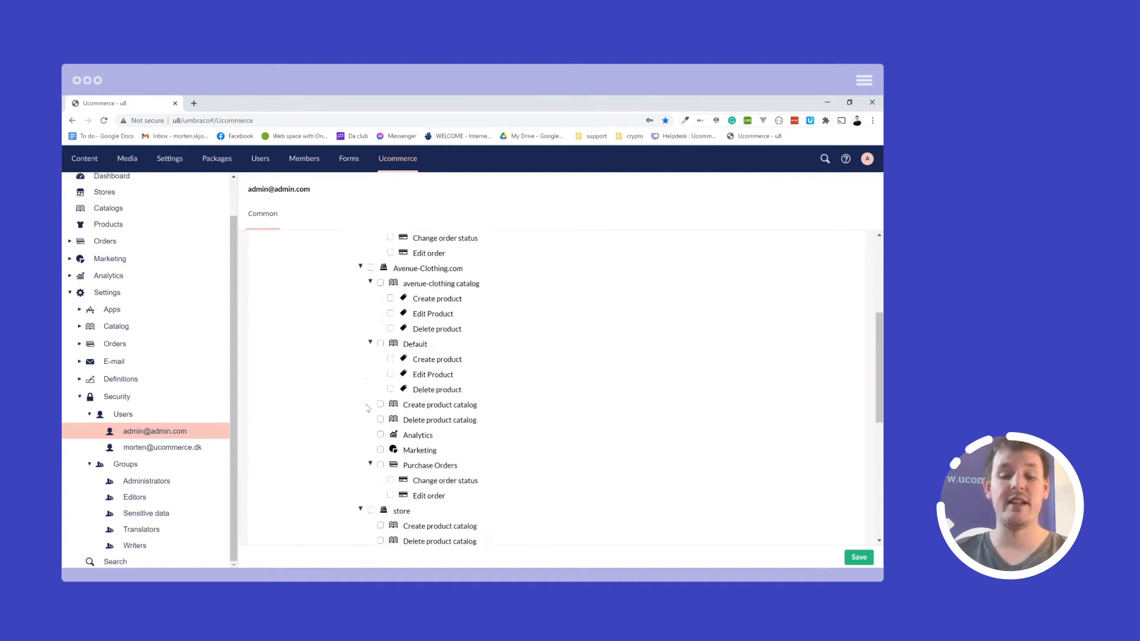
{"action": "scroll", "coordinate": [367, 409], "scroll_direction": "down", "scroll_amount": 4}
{"action": "scroll", "coordinate": [368, 408], "scroll_direction": "up", "scroll_amount": 8}
{"action": "scroll", "coordinate": [368, 409], "scroll_direction": "up", "scroll_amount": 2}
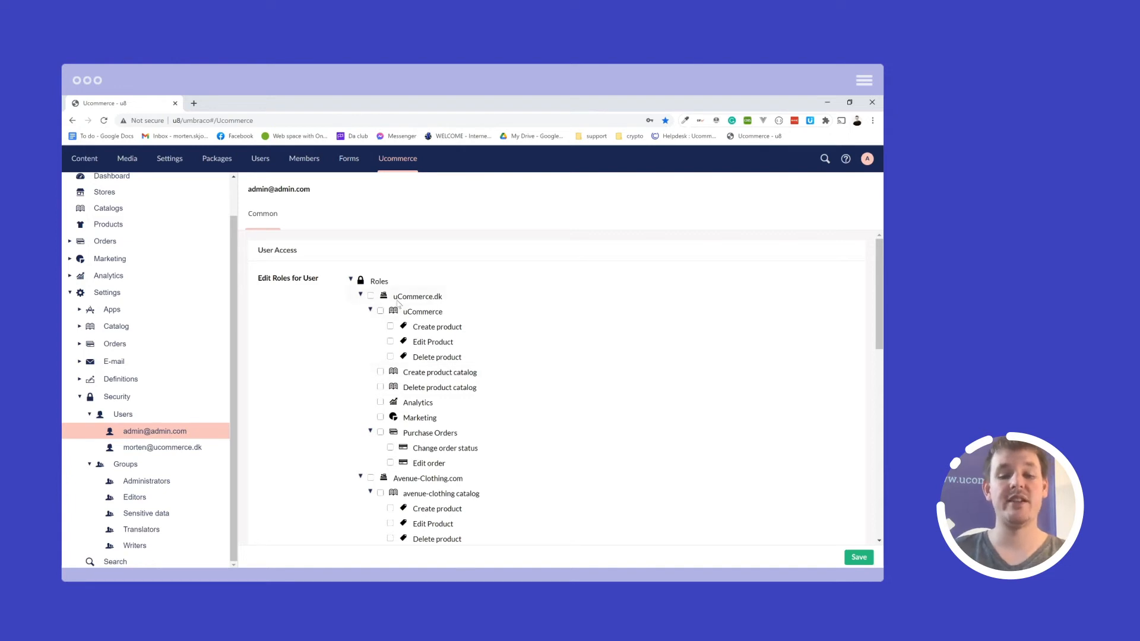
Step: Grant the uCommerce.dk store, uCommerce catalog, Create product, Create product catalog and Marketing roles
{"action": "left_click", "coordinate": [372, 297]}
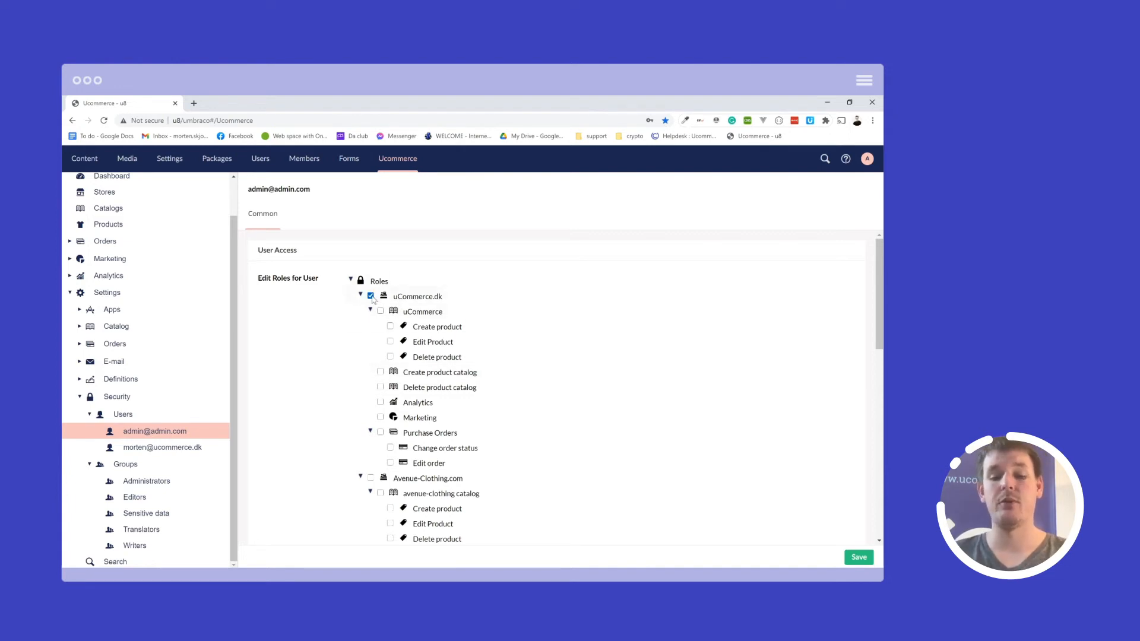
{"action": "left_click", "coordinate": [381, 311]}
{"action": "left_click", "coordinate": [390, 326]}
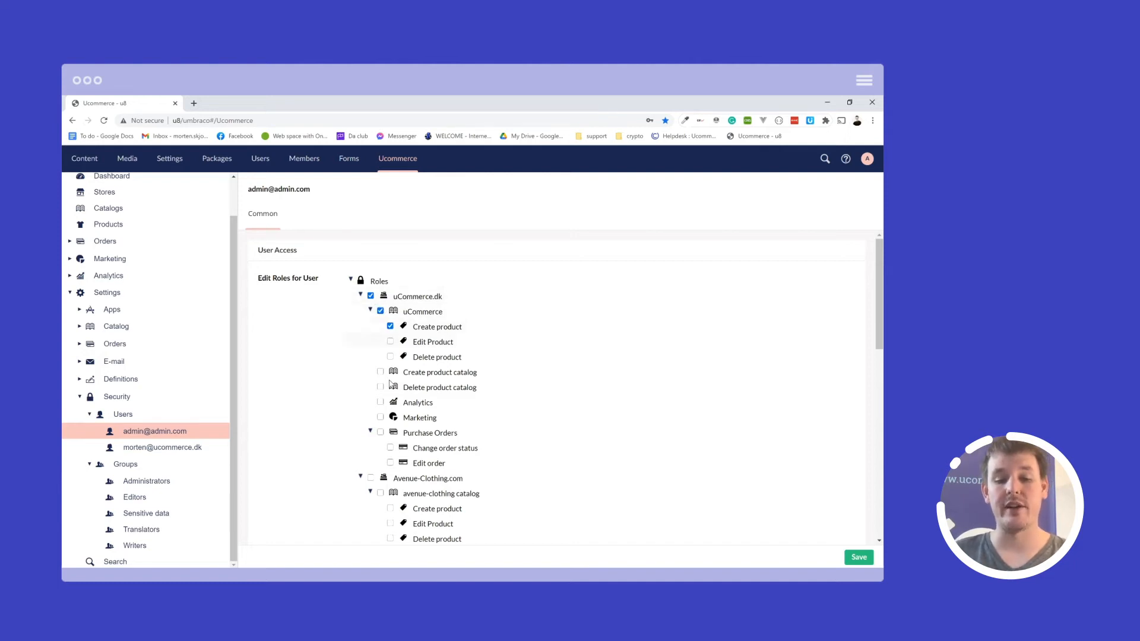
{"action": "left_click", "coordinate": [381, 372]}
{"action": "left_click", "coordinate": [380, 418]}
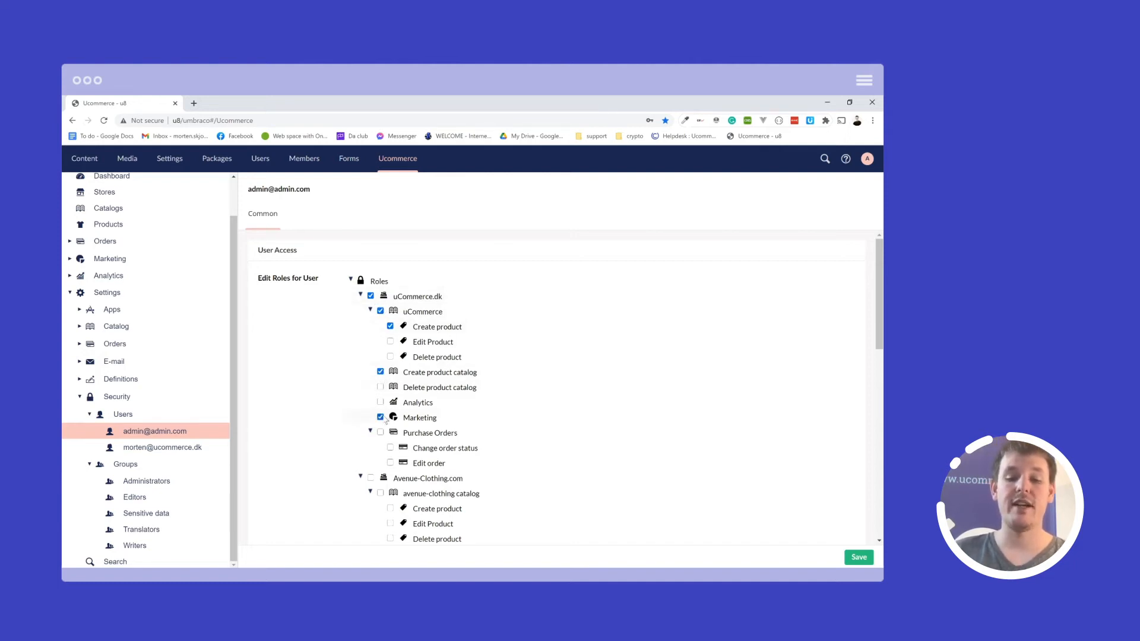
Step: Collapse all top-level groups in the role tree and remove the uCommerce.dk store role
{"action": "left_click", "coordinate": [361, 295]}
{"action": "left_click", "coordinate": [361, 311]}
{"action": "left_click", "coordinate": [360, 325]}
{"action": "left_click", "coordinate": [361, 340]}
{"action": "left_click", "coordinate": [360, 355]}
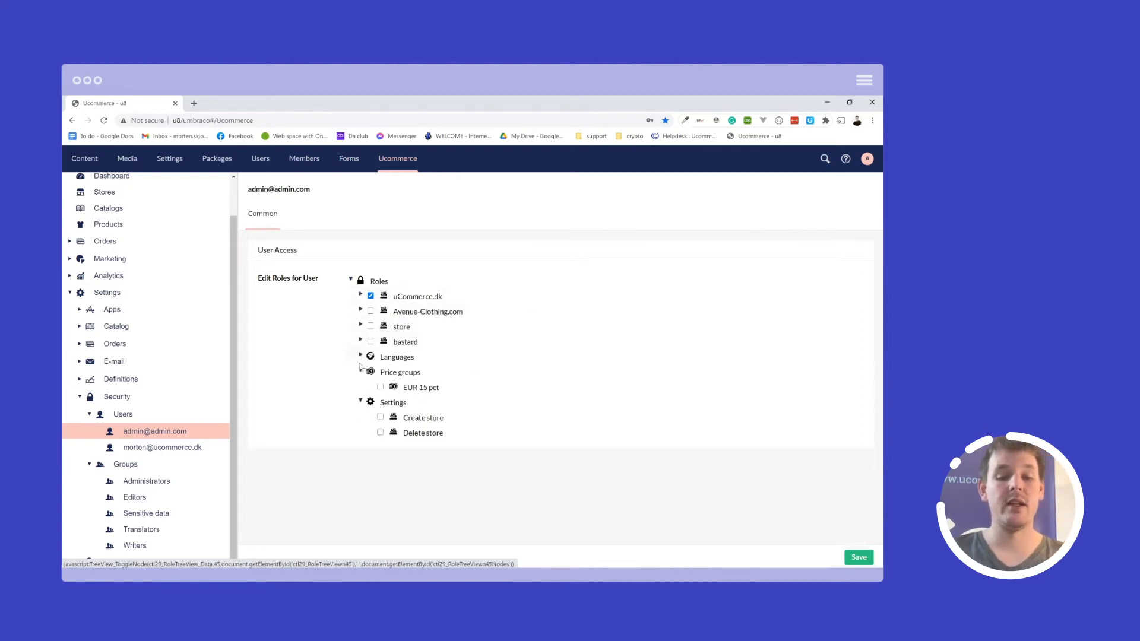
{"action": "left_click", "coordinate": [361, 371]}
{"action": "left_click", "coordinate": [360, 386]}
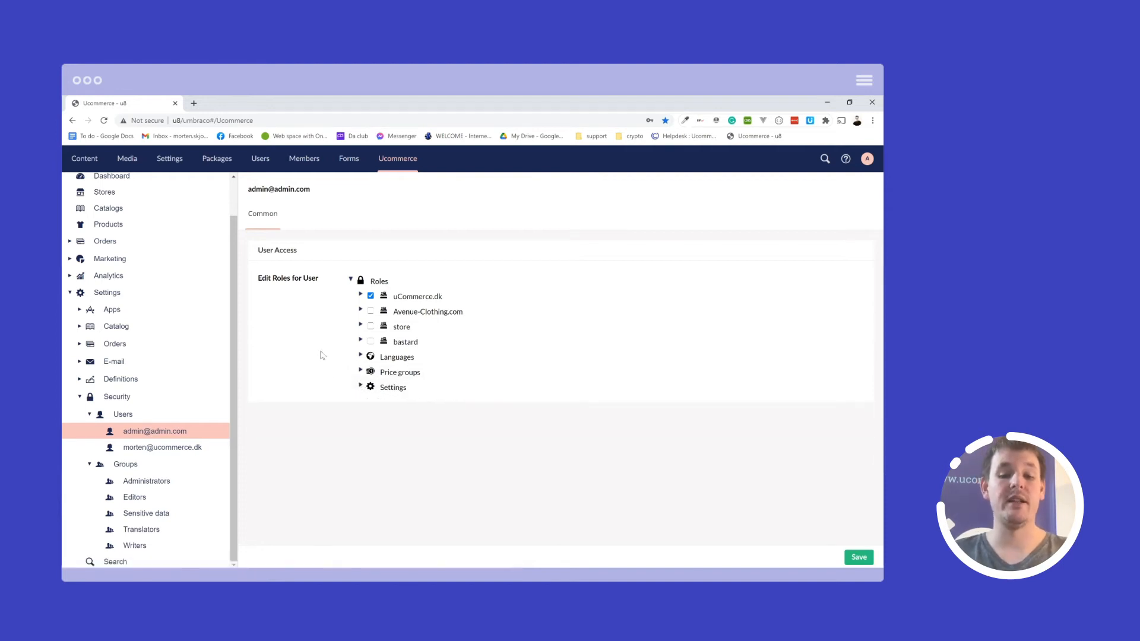
{"action": "left_click", "coordinate": [371, 296]}
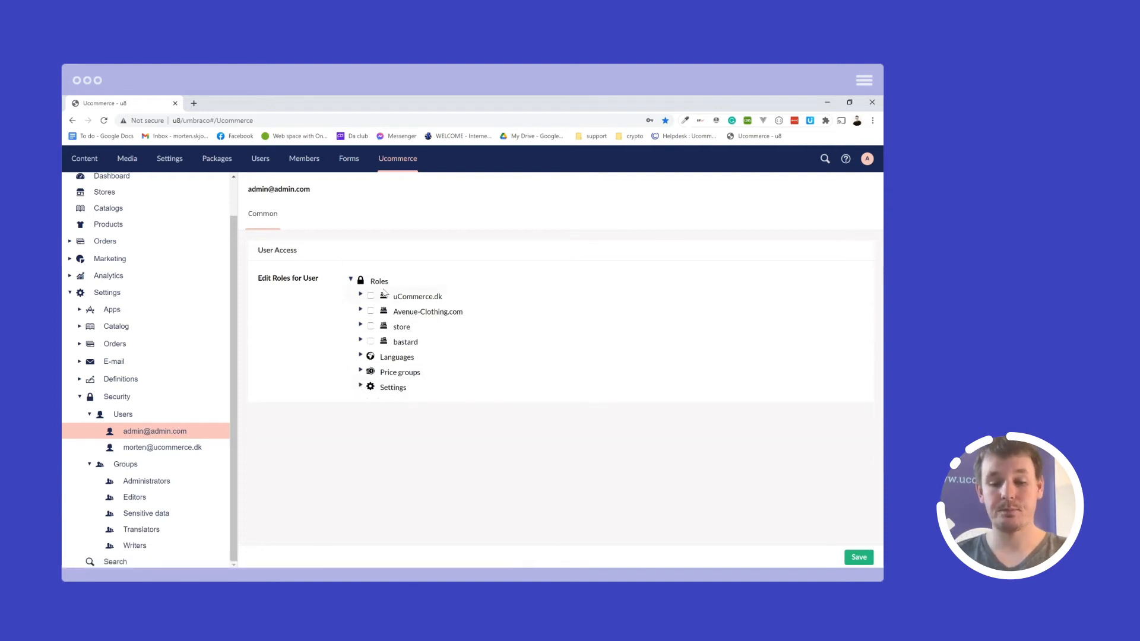
Step: Grant the Create store and Delete store roles under the role tree's Settings group
{"action": "left_click", "coordinate": [360, 386]}
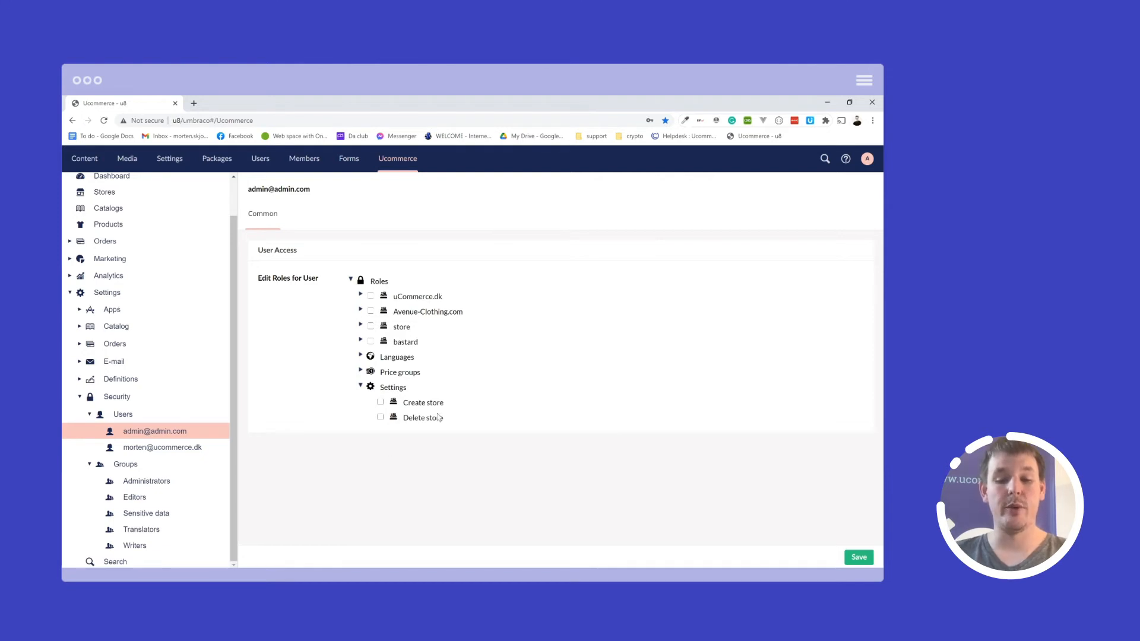
{"action": "left_click", "coordinate": [380, 402]}
{"action": "left_click", "coordinate": [380, 417]}
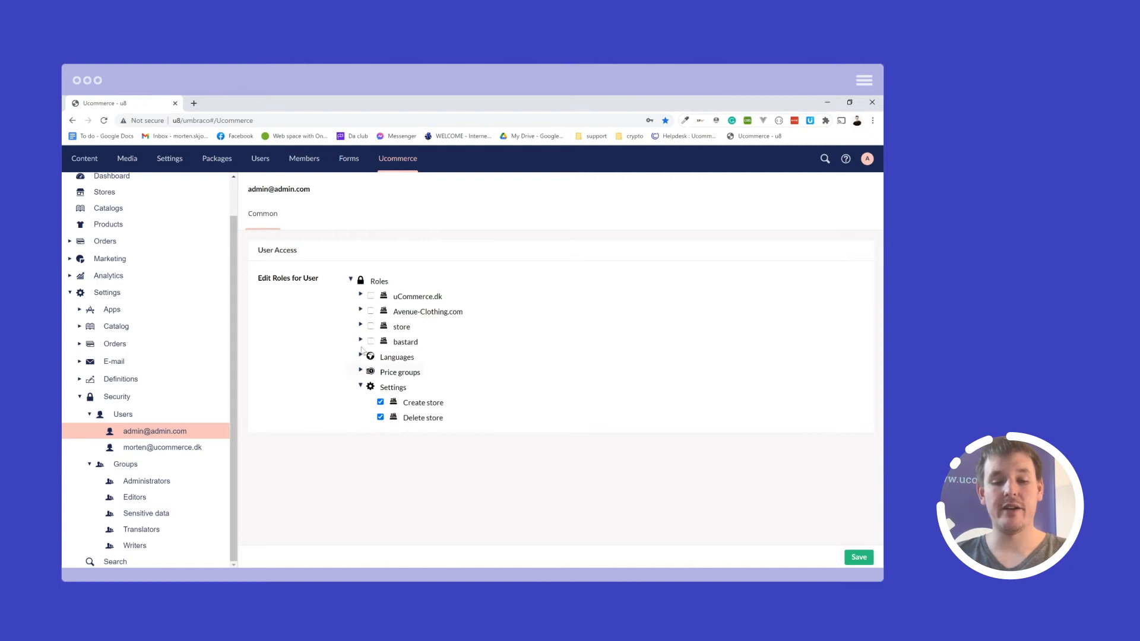
Step: Remove the uCommerce catalog, Create product, Create product catalog and Marketing roles under uCommerce.dk
{"action": "left_click", "coordinate": [361, 295]}
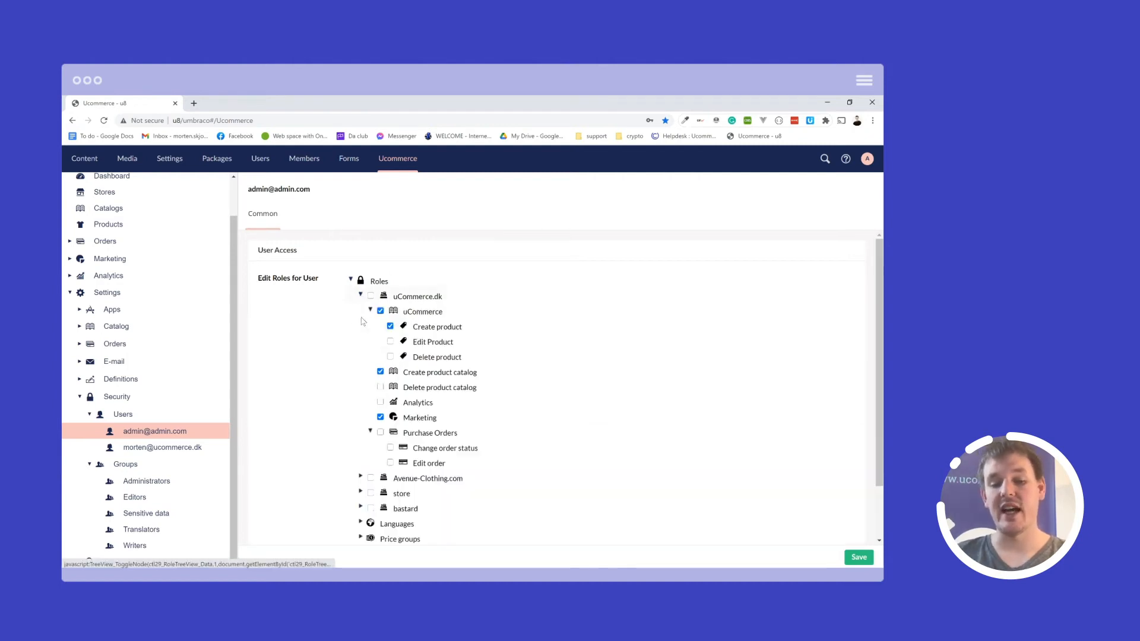
{"action": "left_click", "coordinate": [389, 326]}
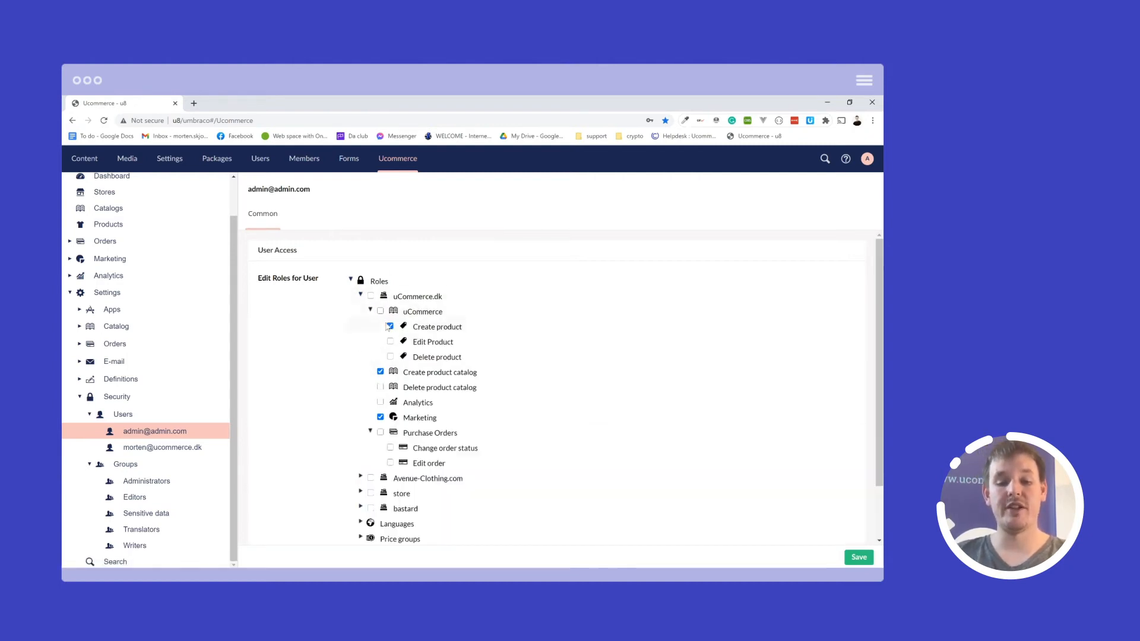
{"action": "left_click", "coordinate": [389, 327]}
{"action": "left_click", "coordinate": [380, 372]}
{"action": "left_click", "coordinate": [380, 416]}
{"action": "left_click", "coordinate": [370, 432]}
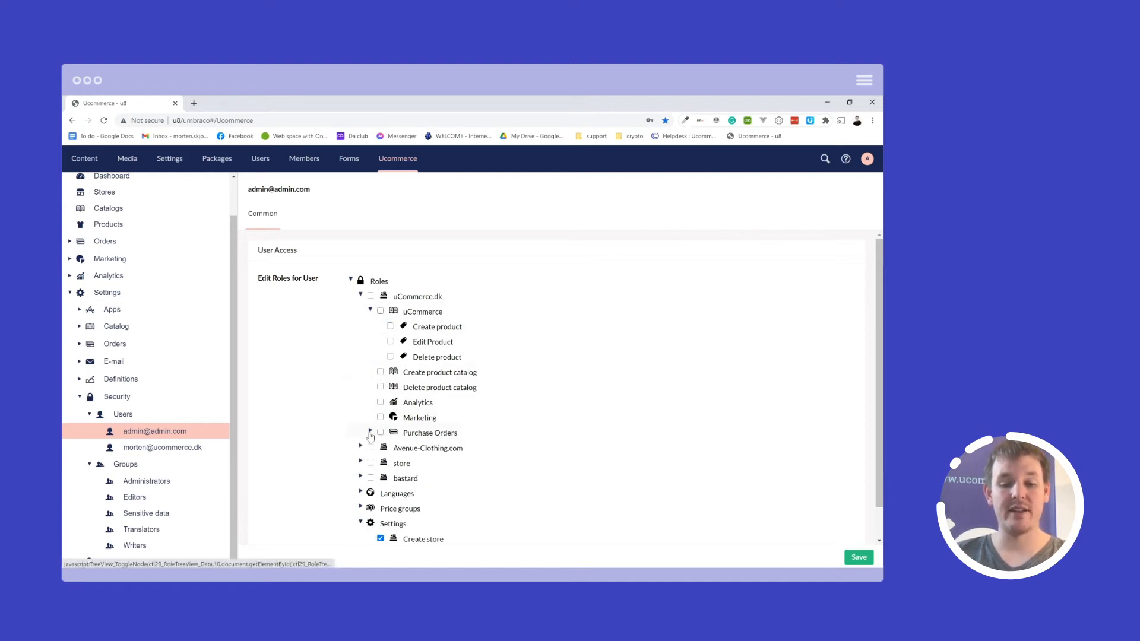
{"action": "scroll", "coordinate": [368, 428], "scroll_direction": "down", "scroll_amount": 1}
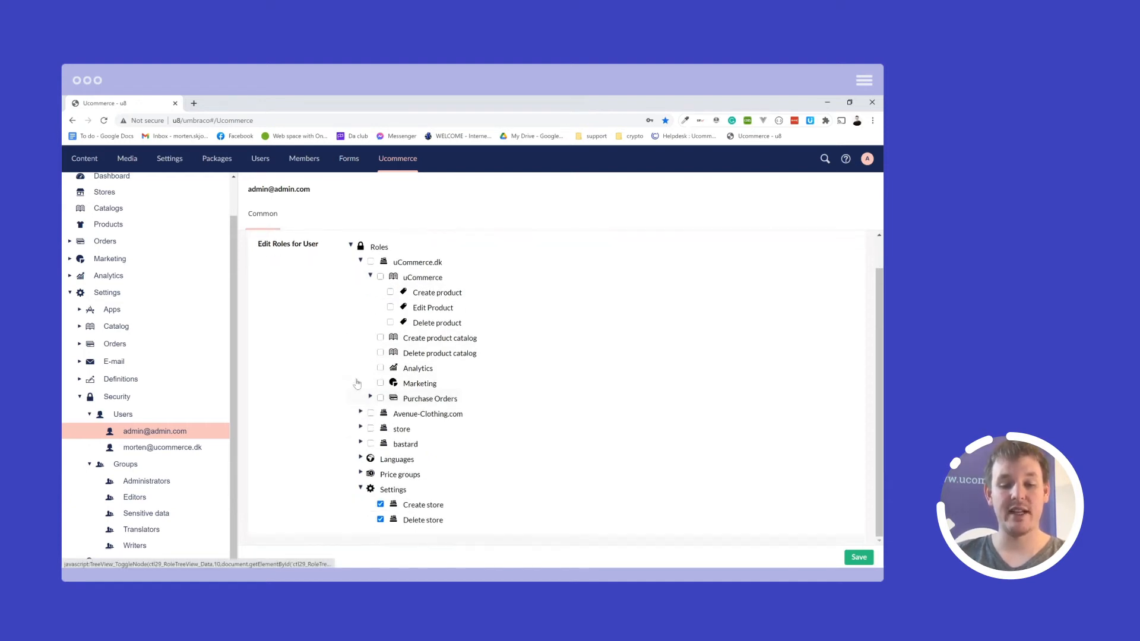
Step: Grant access to the uCommerce.dk and Avenue-Clothing.com stores, with the uCommerce catalog collapsed and Avenue-Clothing.com expanded
{"action": "left_click", "coordinate": [371, 262]}
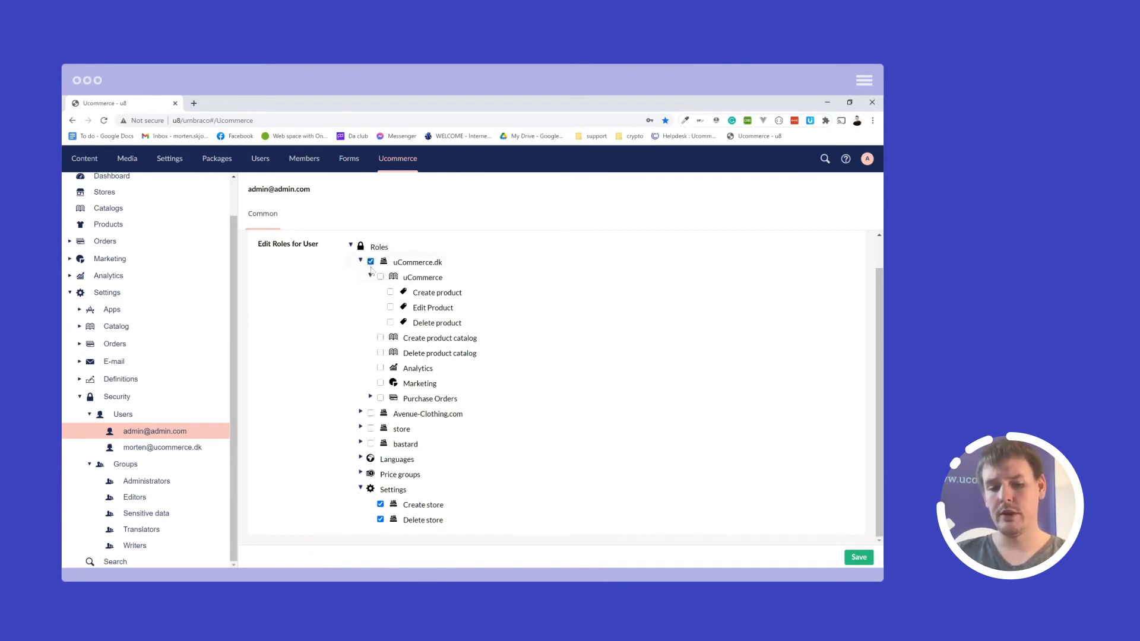
{"action": "left_click", "coordinate": [371, 276]}
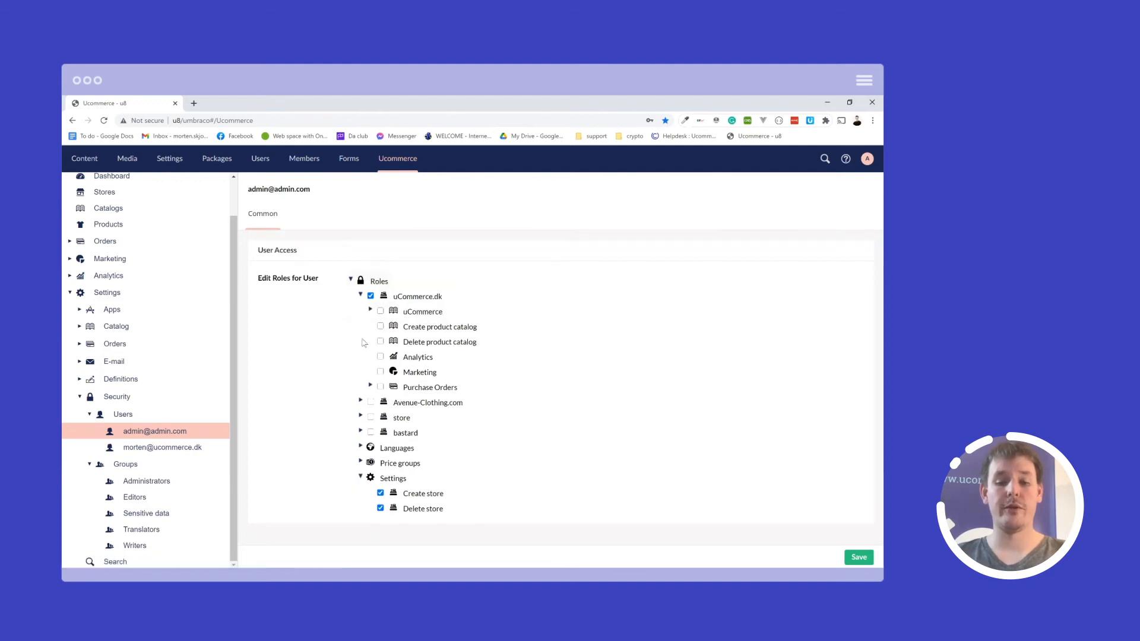
{"action": "left_click", "coordinate": [371, 311]}
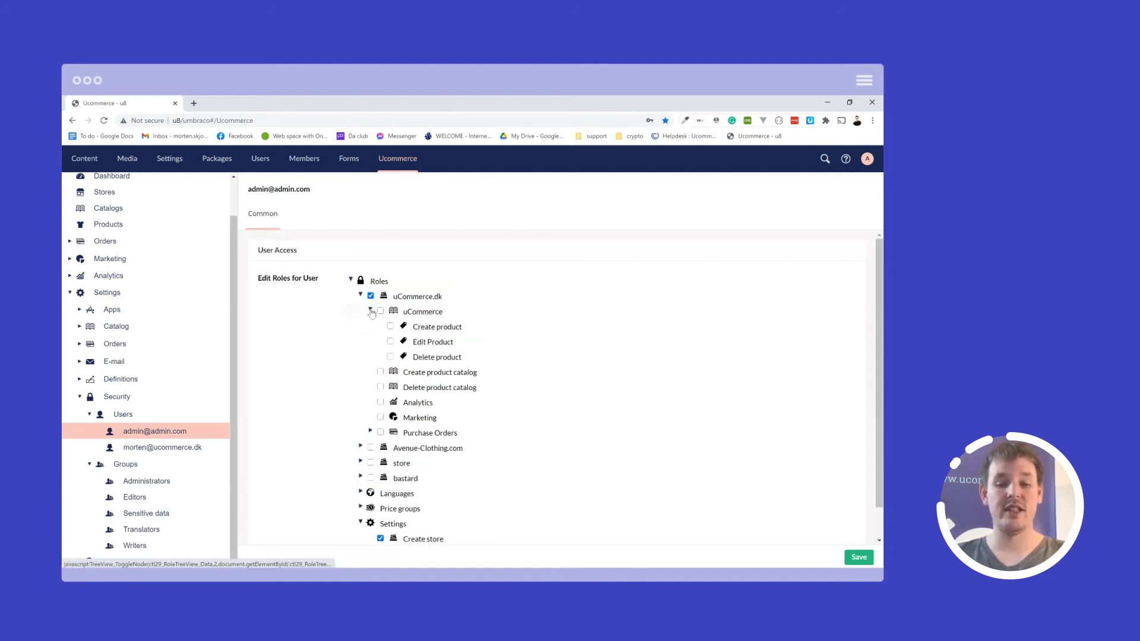
{"action": "left_click", "coordinate": [371, 310]}
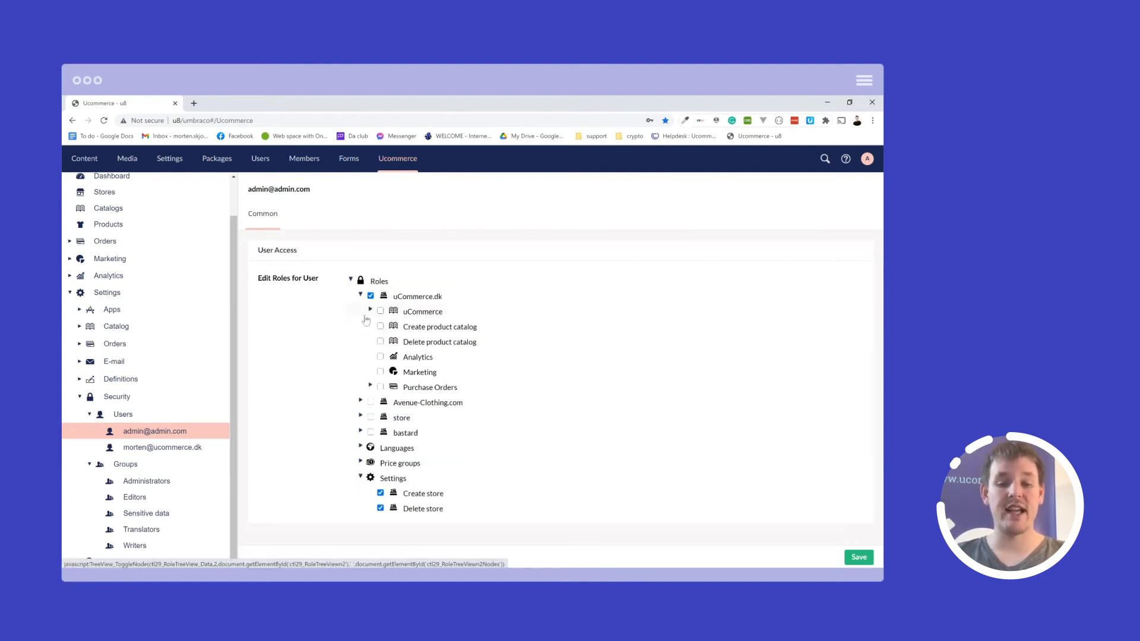
{"action": "left_click", "coordinate": [360, 400]}
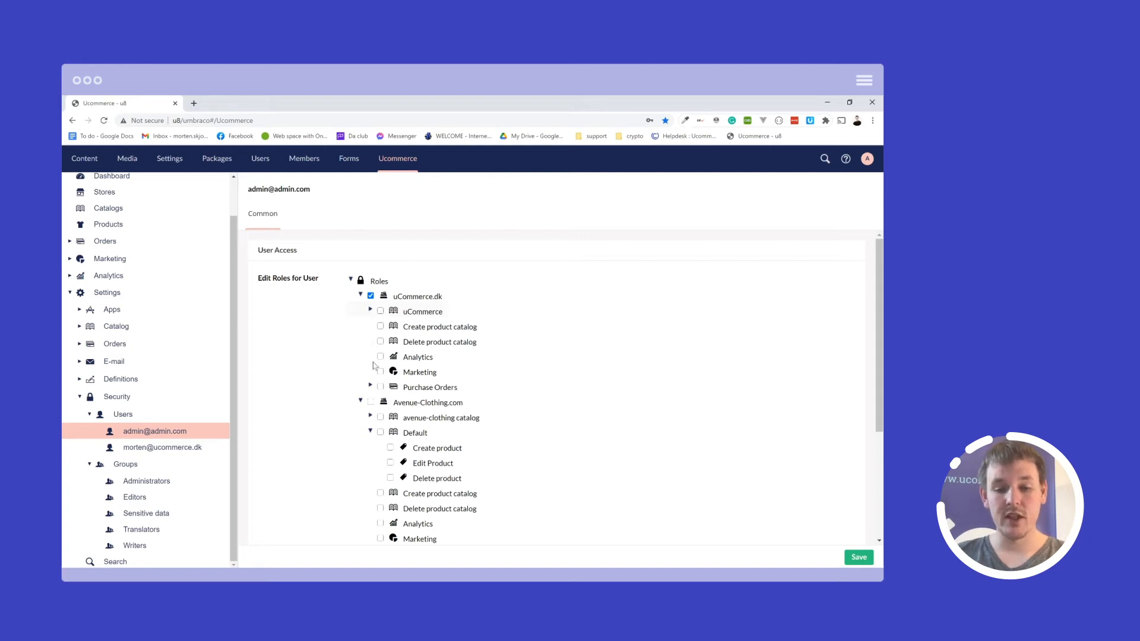
{"action": "left_click", "coordinate": [371, 403]}
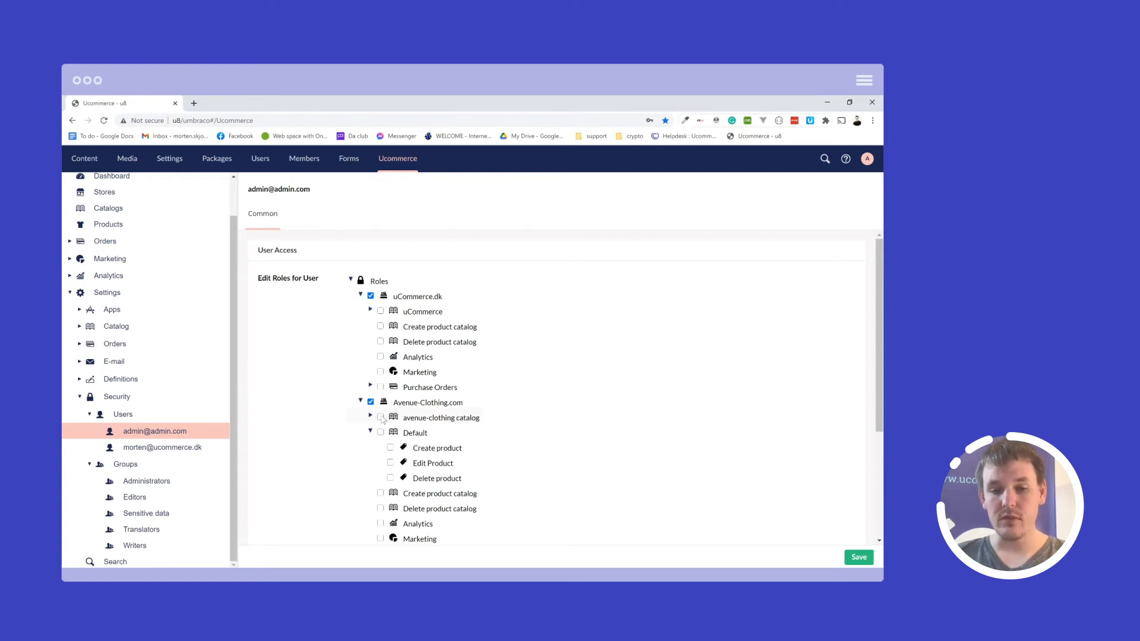
Step: Under uCommerce.dk, grant Create and Delete product catalog plus the uCommerce catalog with its Create, Edit and Delete product roles
{"action": "left_click", "coordinate": [381, 326]}
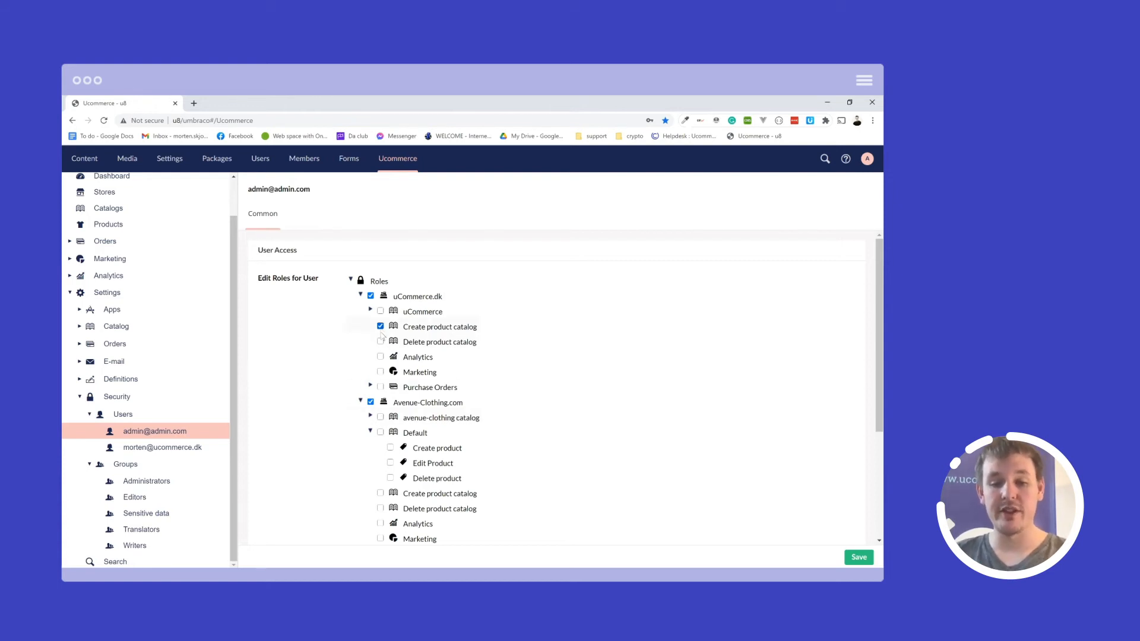
{"action": "left_click", "coordinate": [380, 342]}
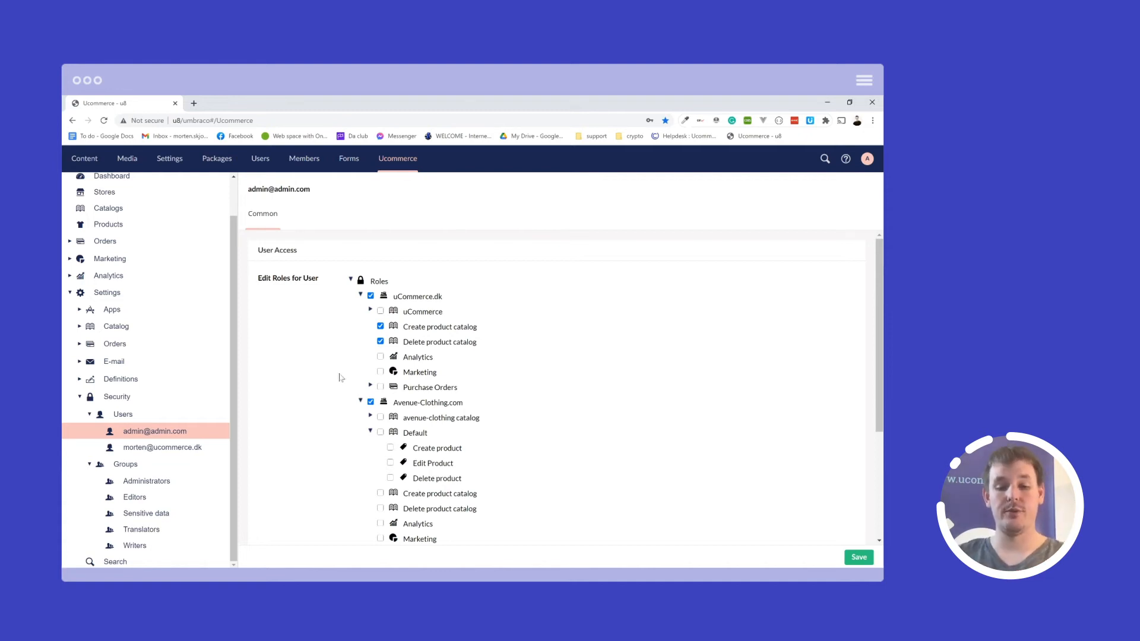
{"action": "left_click", "coordinate": [370, 311]}
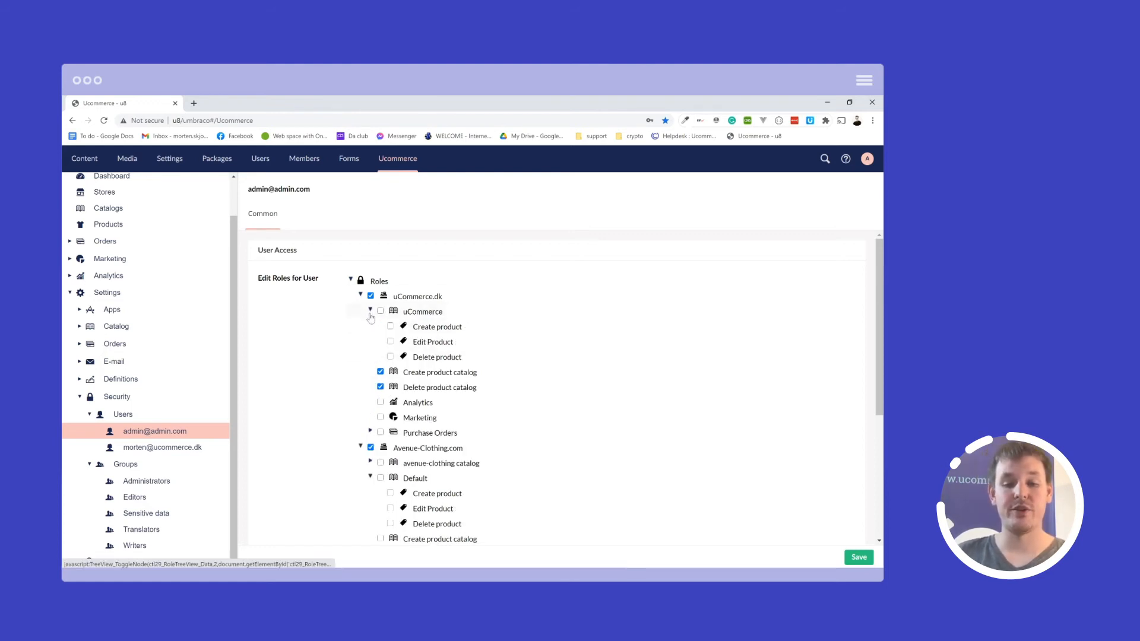
{"action": "scroll", "coordinate": [380, 297], "scroll_direction": "down", "scroll_amount": 1}
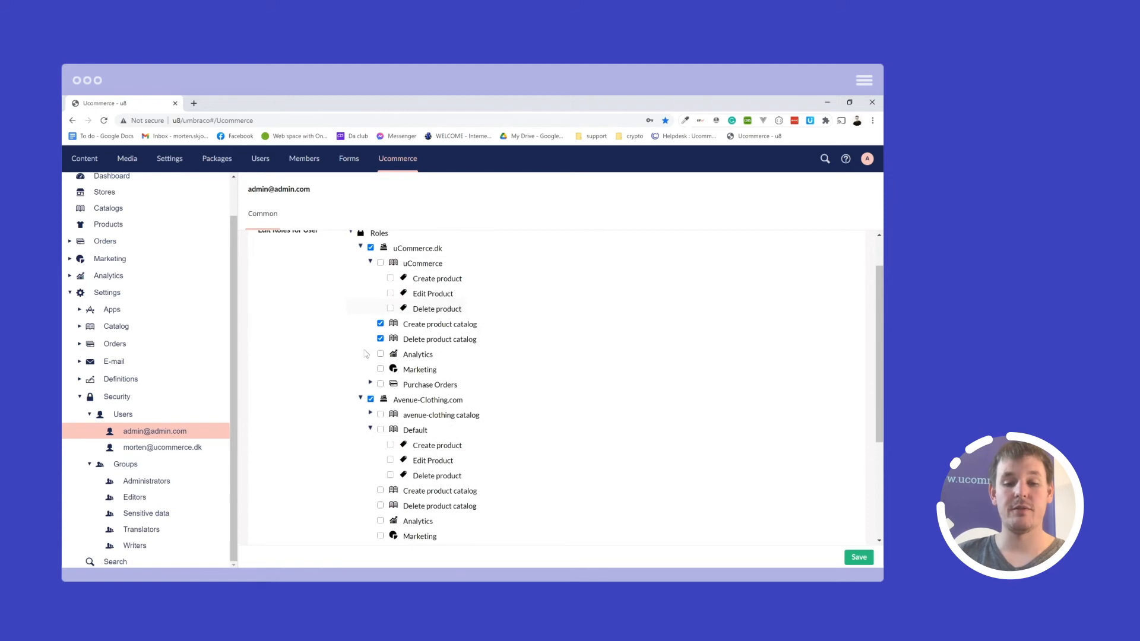
{"action": "left_click", "coordinate": [381, 263]}
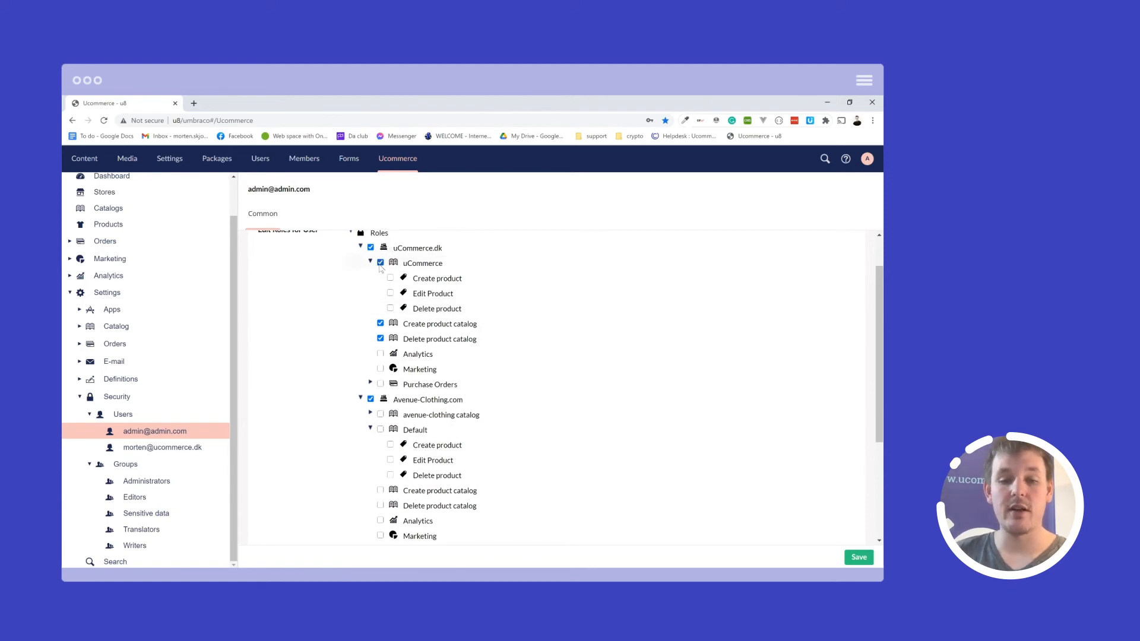
{"action": "left_click", "coordinate": [391, 294]}
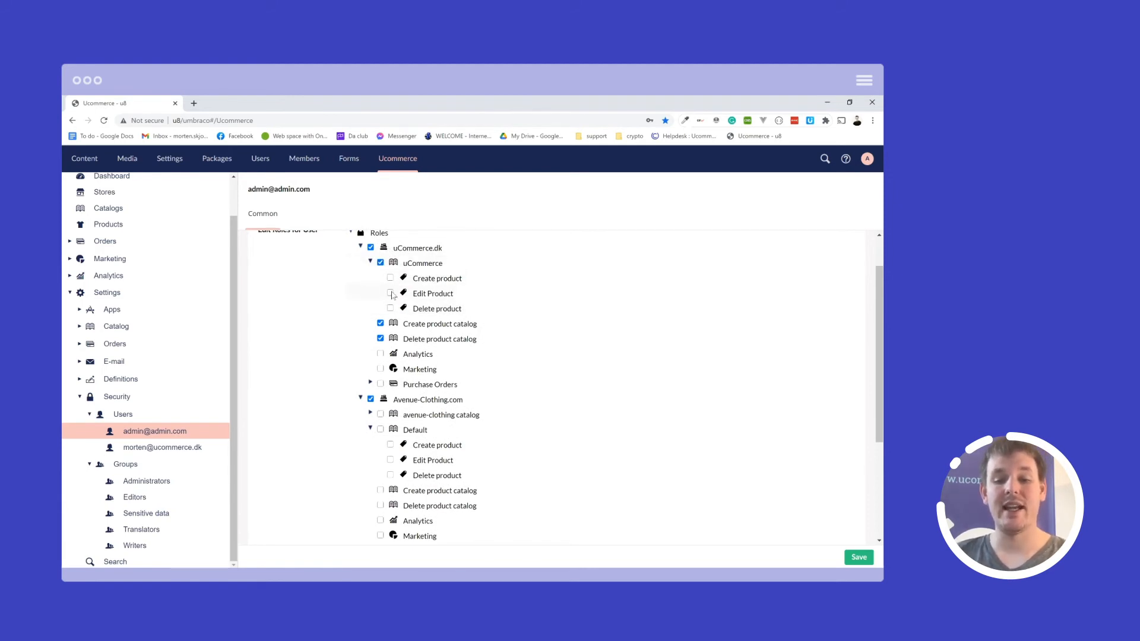
{"action": "left_click", "coordinate": [391, 278]}
{"action": "left_click", "coordinate": [391, 309]}
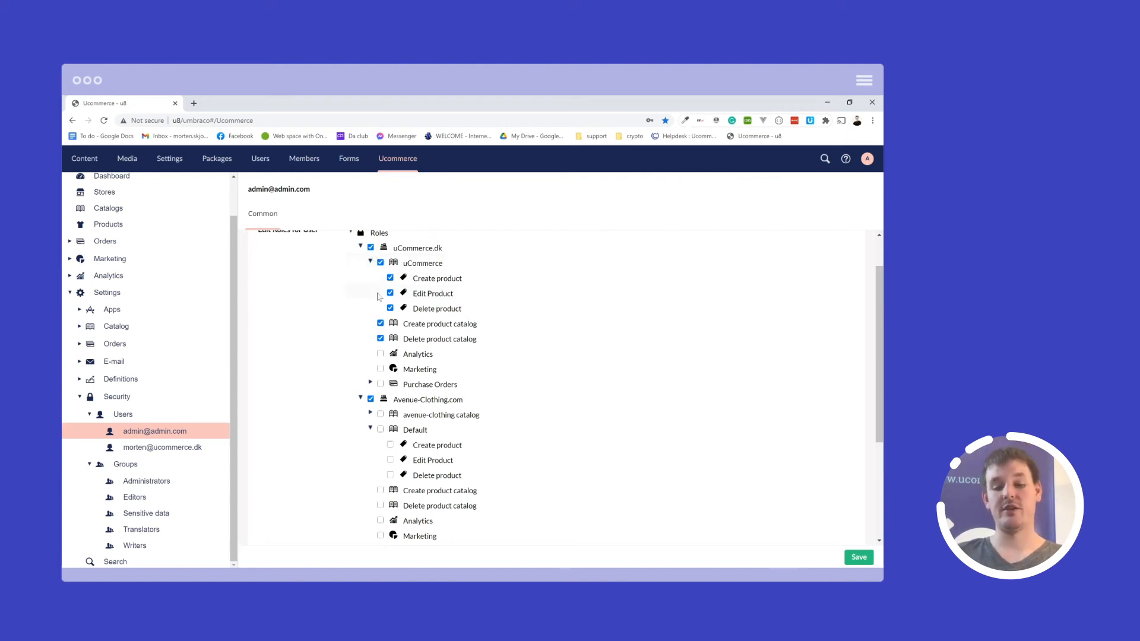
Step: Collapse the uCommerce.dk and Avenue-Clothing.com stores and expand Price groups to view its roles
{"action": "scroll", "coordinate": [378, 297], "scroll_direction": "down", "scroll_amount": 1}
{"action": "scroll", "coordinate": [369, 314], "scroll_direction": "up", "scroll_amount": 3}
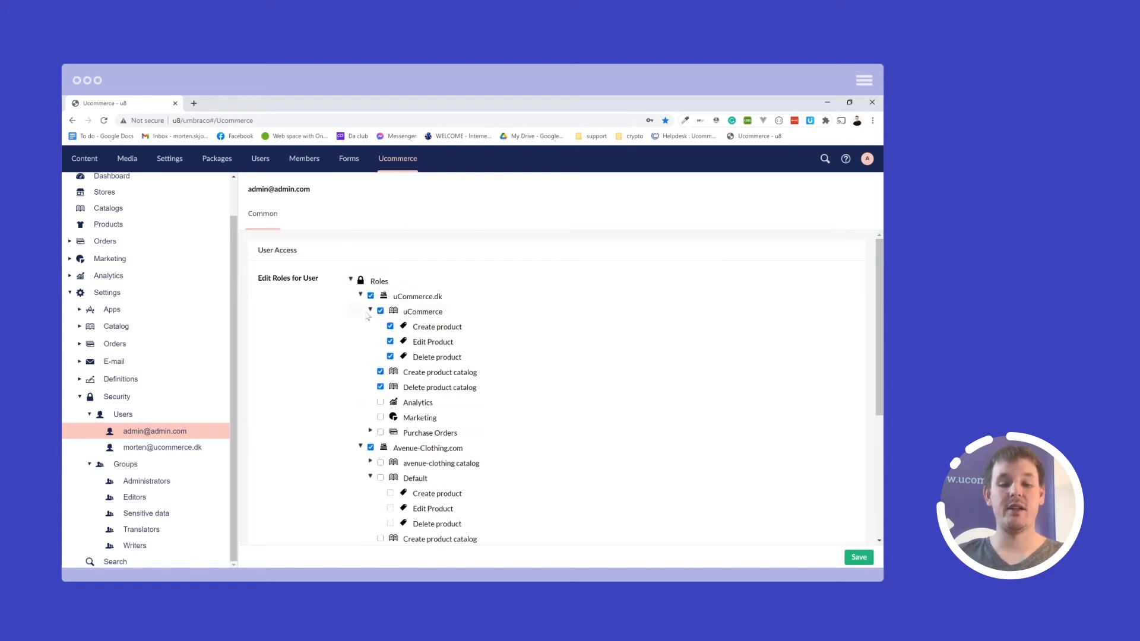
{"action": "left_click", "coordinate": [370, 312]}
{"action": "left_click", "coordinate": [360, 296]}
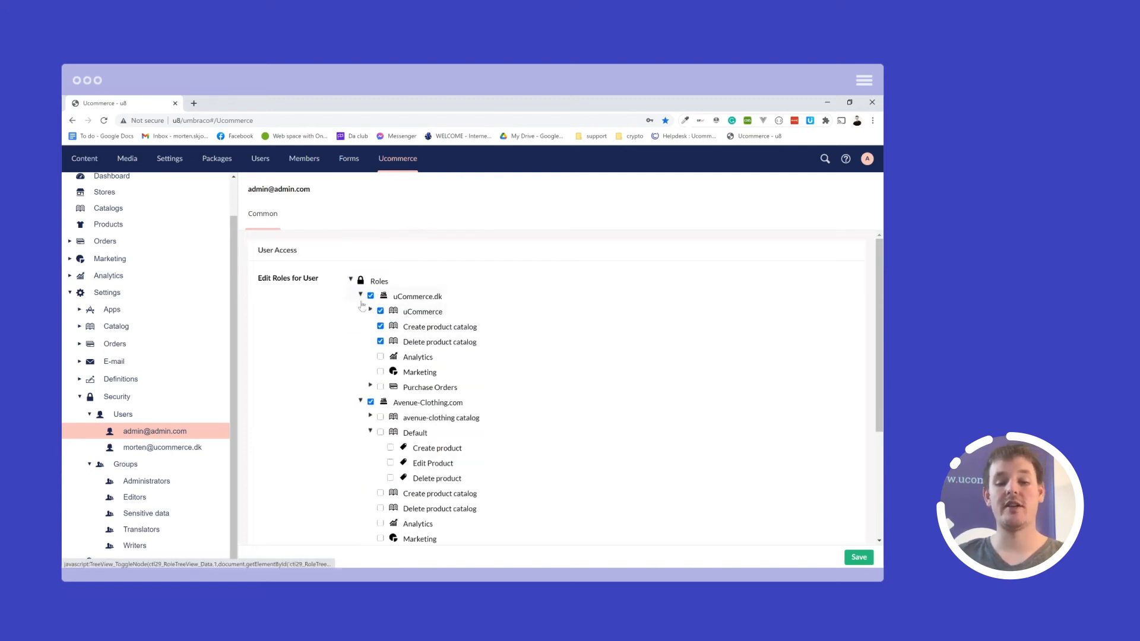
{"action": "left_click", "coordinate": [361, 311]}
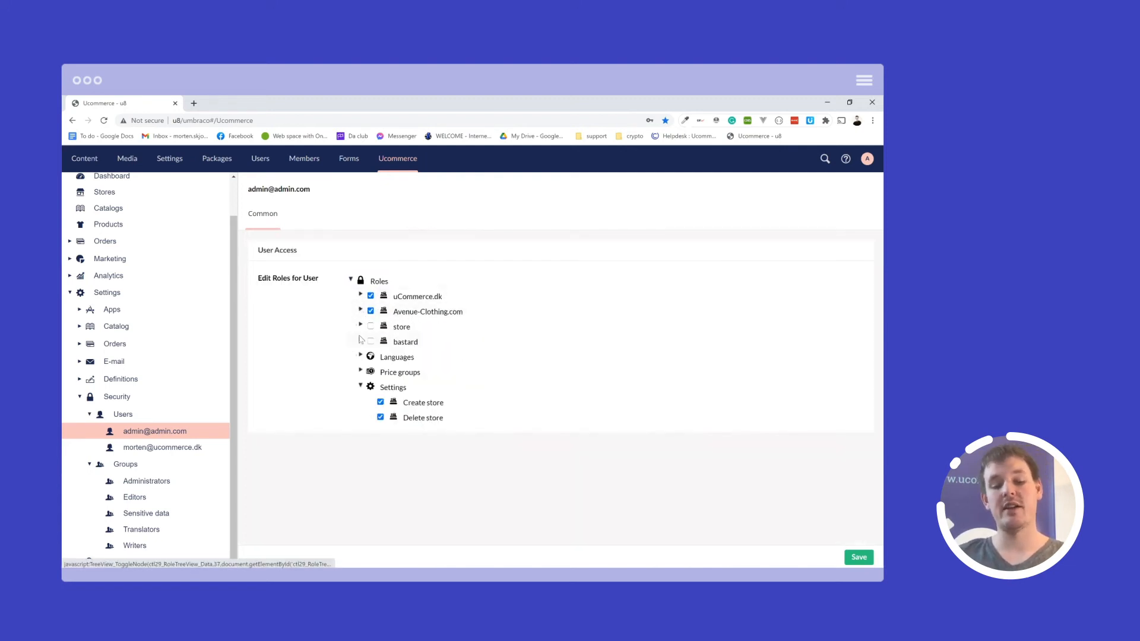
{"action": "left_click", "coordinate": [361, 371]}
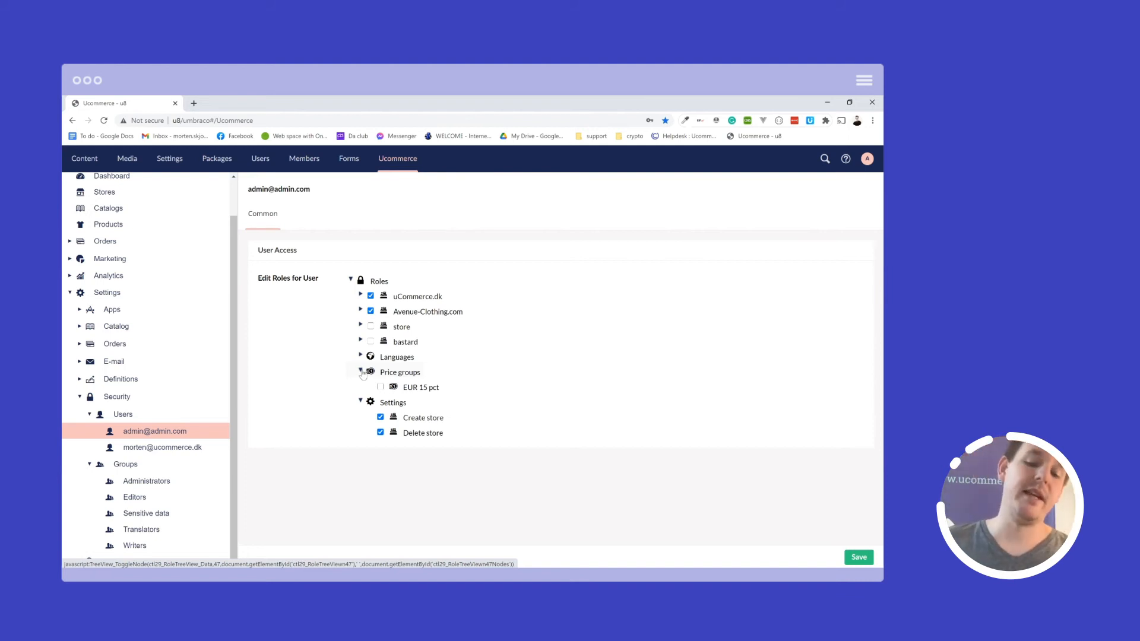
Step: Grant the EUR 15 pct price group role and the English (United States) language role
{"action": "left_click", "coordinate": [381, 387]}
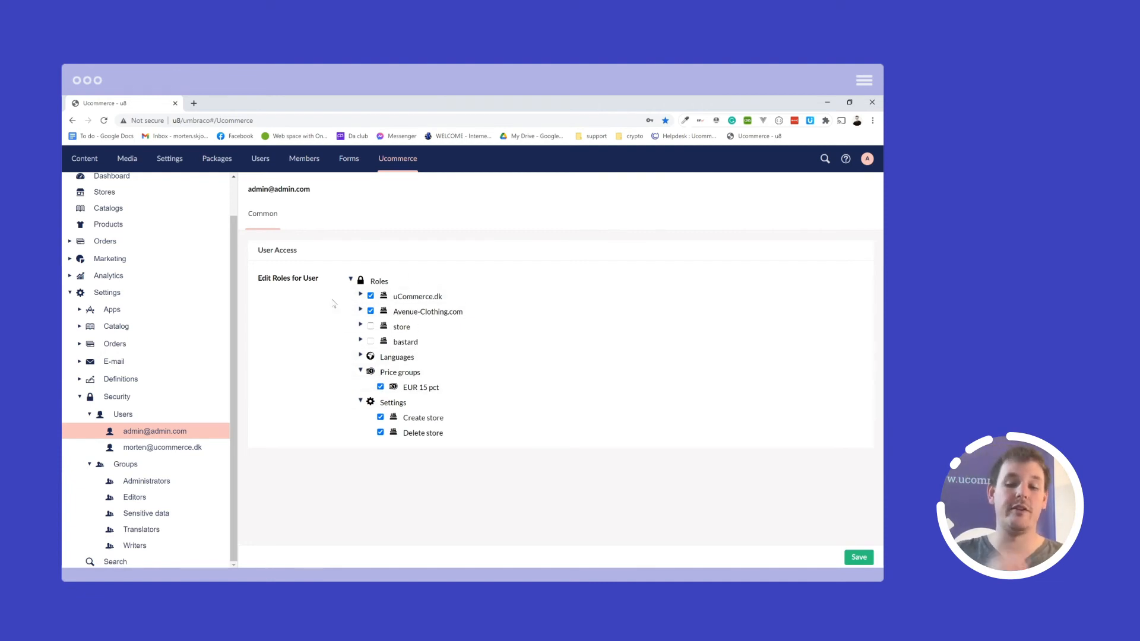
{"action": "left_click", "coordinate": [361, 356]}
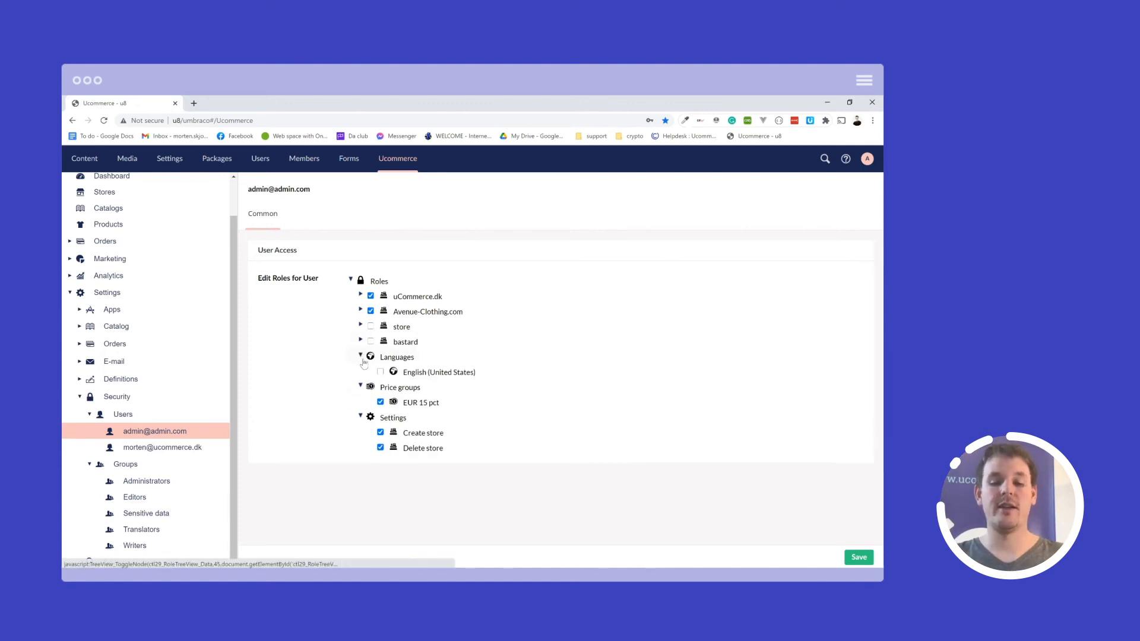
{"action": "left_click", "coordinate": [380, 372]}
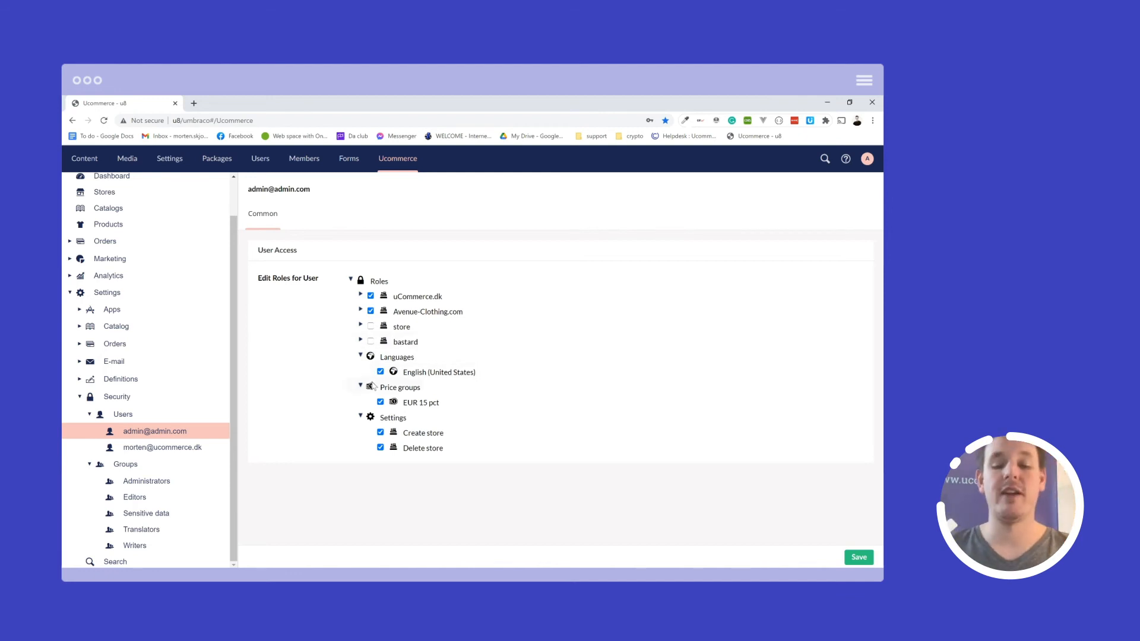
Step: Expand the Avenue-Clothing.com store and grant its Analytics and Marketing roles
{"action": "left_click", "coordinate": [361, 310]}
{"action": "left_click", "coordinate": [370, 341]}
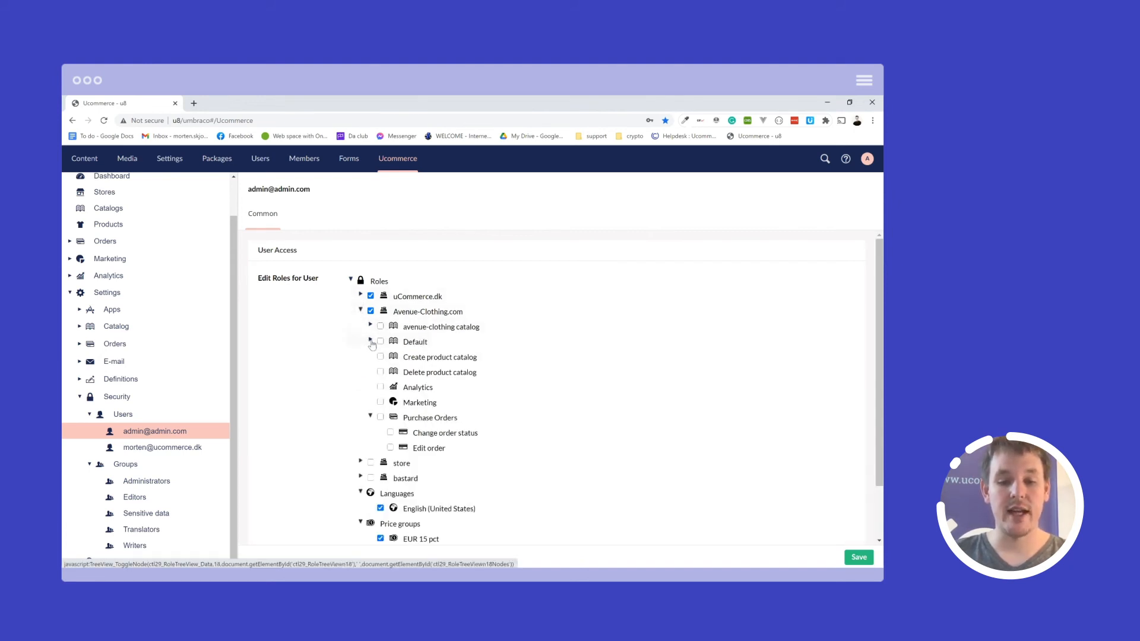
{"action": "scroll", "coordinate": [383, 332], "scroll_direction": "down", "scroll_amount": 2}
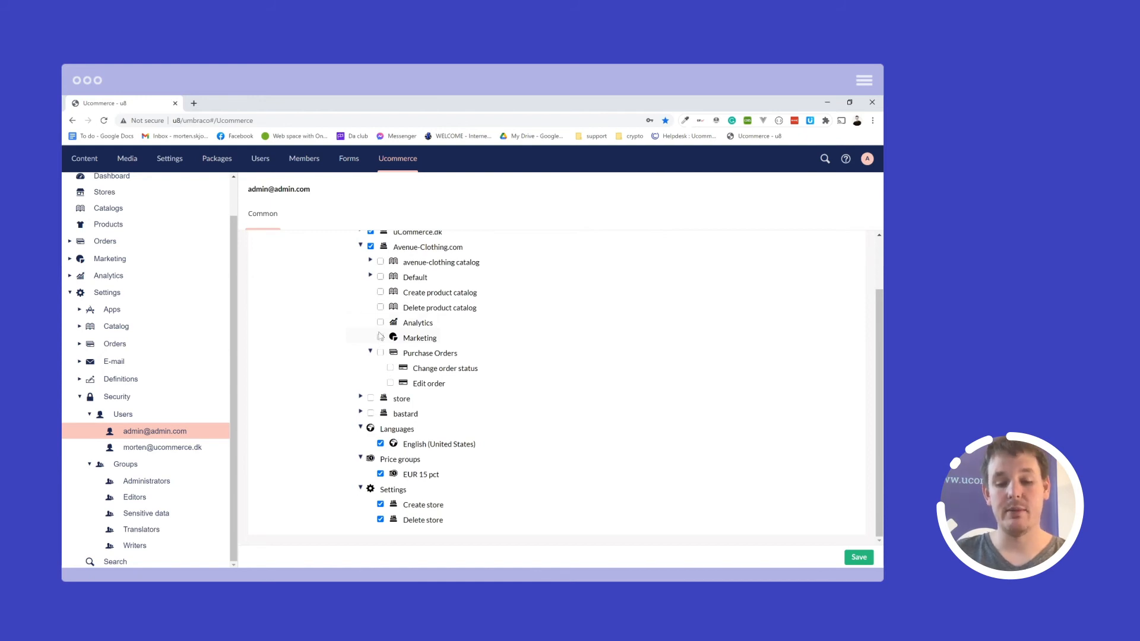
{"action": "left_click", "coordinate": [381, 322]}
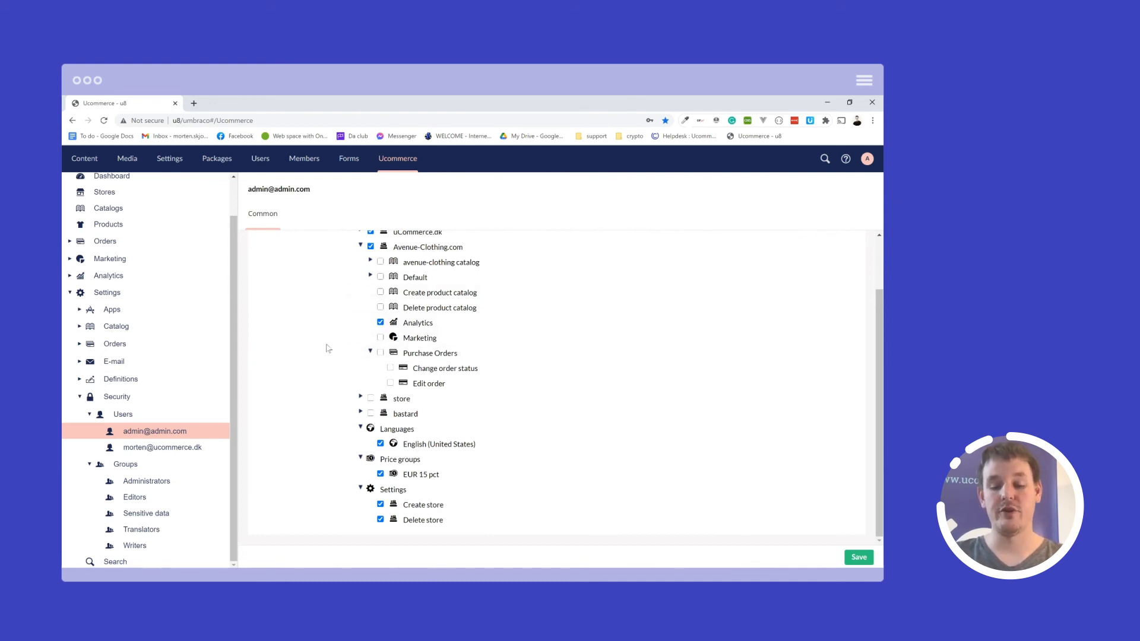
{"action": "left_click", "coordinate": [381, 338]}
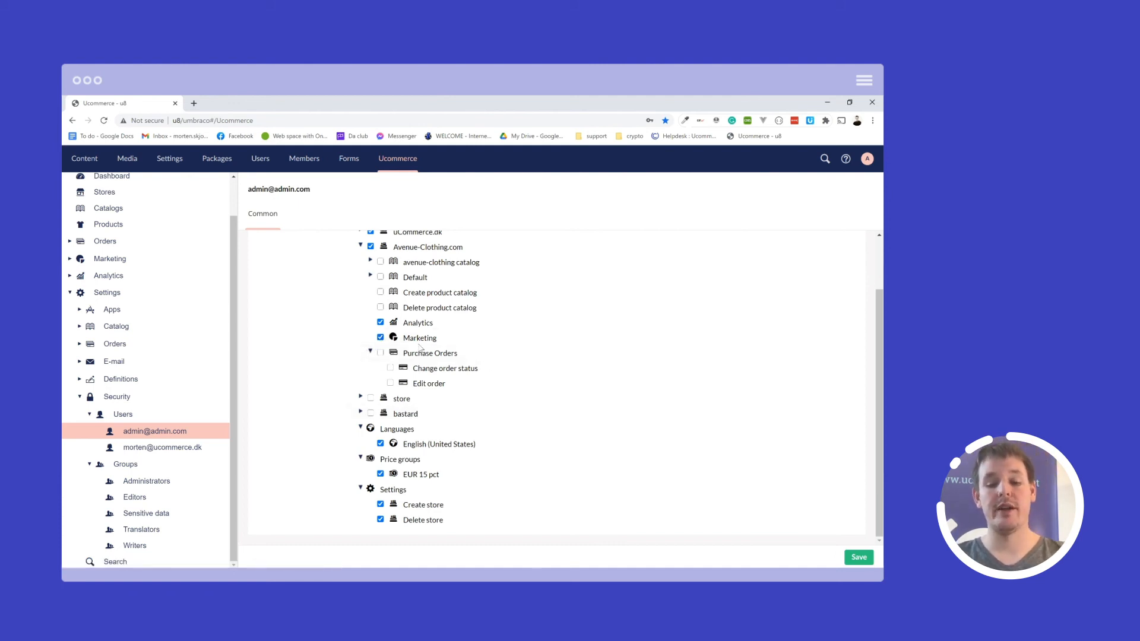
Step: Under Avenue-Clothing.com, grant Purchase Orders together with its Change order status and Edit order roles
{"action": "left_click", "coordinate": [391, 368]}
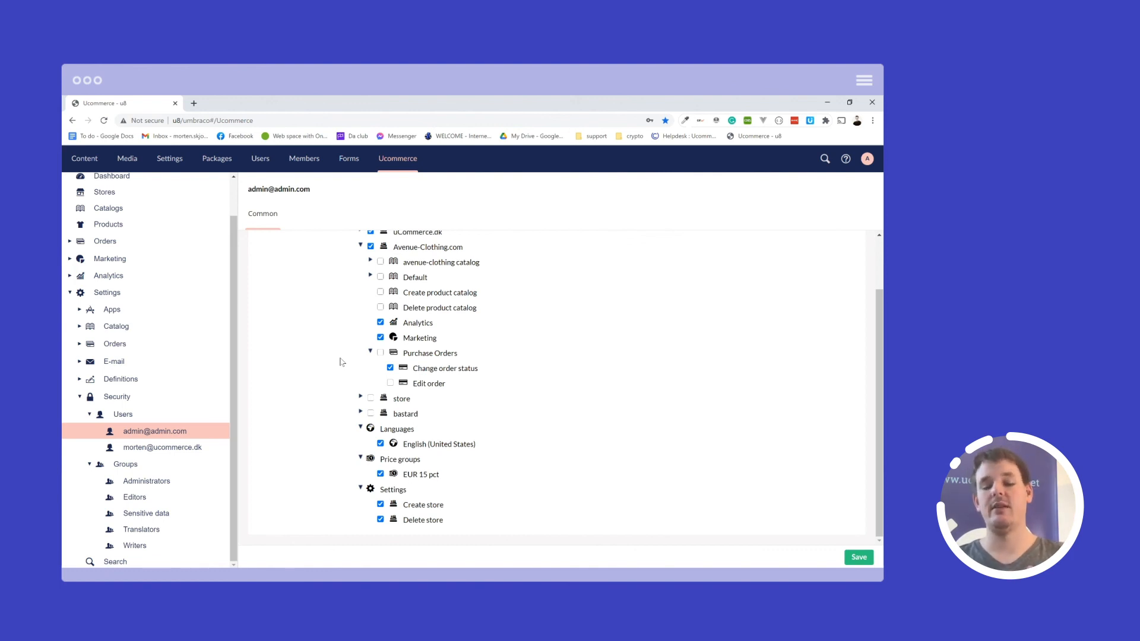
{"action": "left_click", "coordinate": [390, 383]}
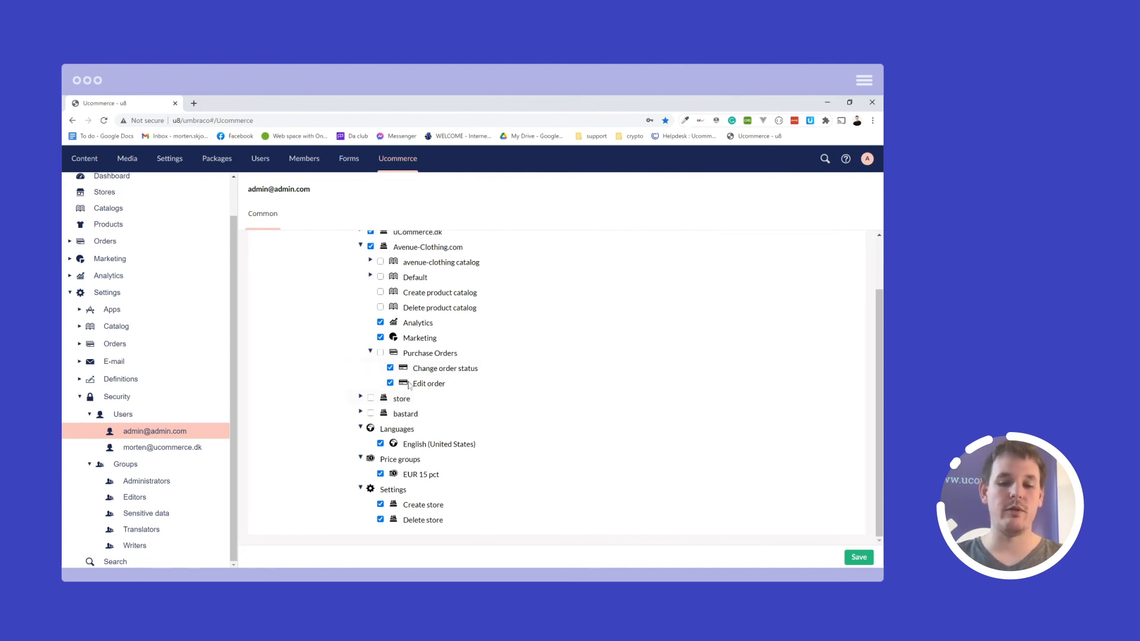
{"action": "left_click", "coordinate": [381, 353]}
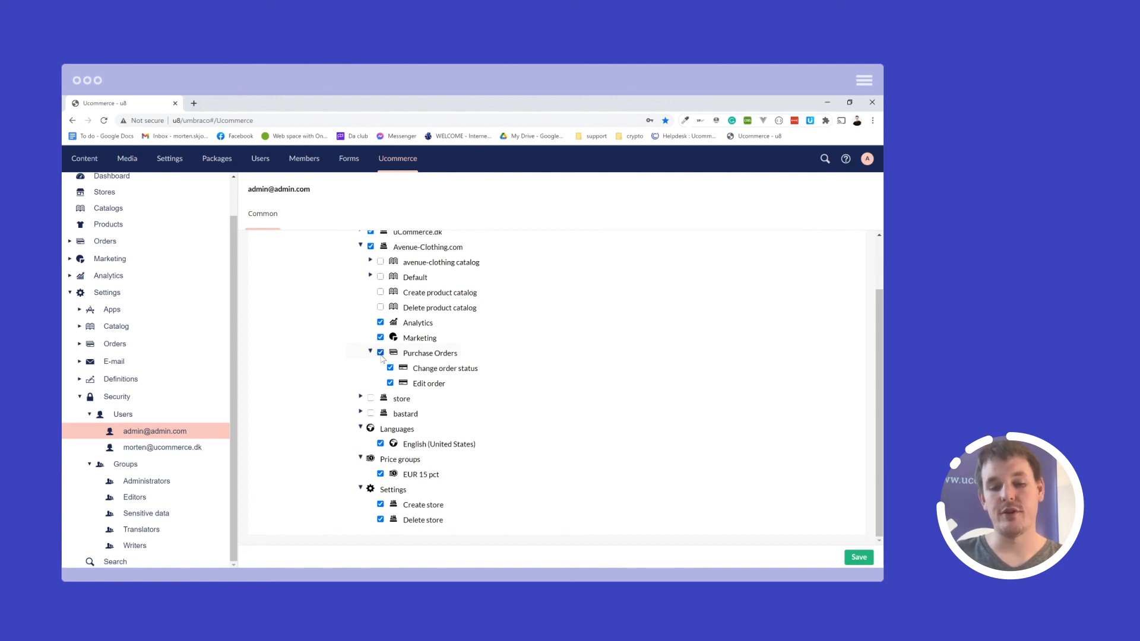
{"action": "scroll", "coordinate": [382, 357], "scroll_direction": "up", "scroll_amount": 1}
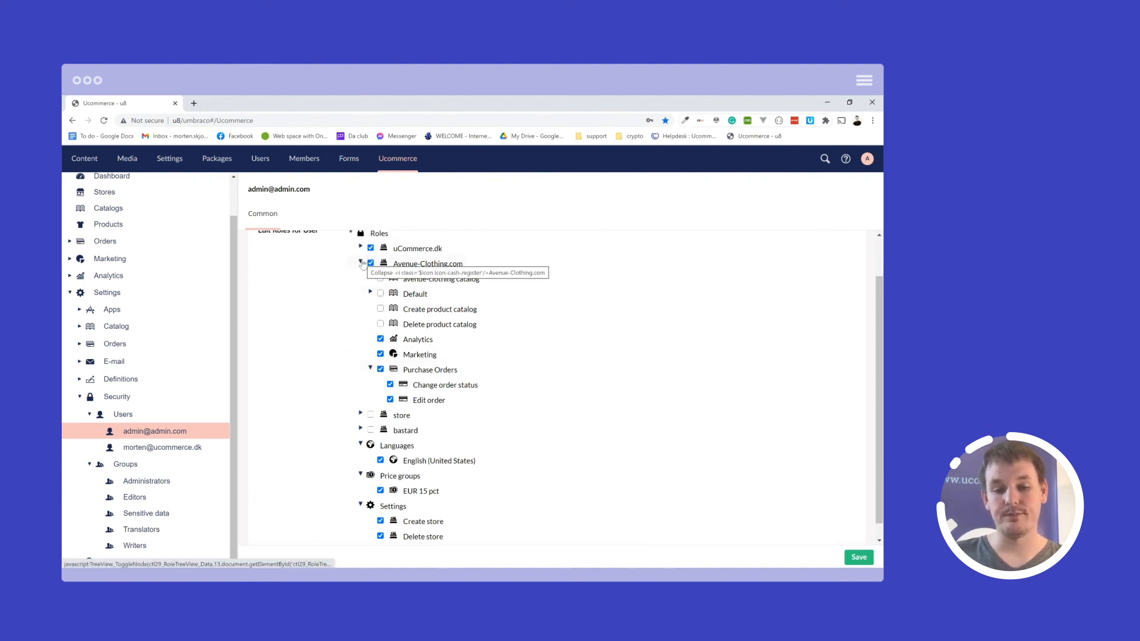
{"action": "scroll", "coordinate": [300, 291], "scroll_direction": "up", "scroll_amount": 3}
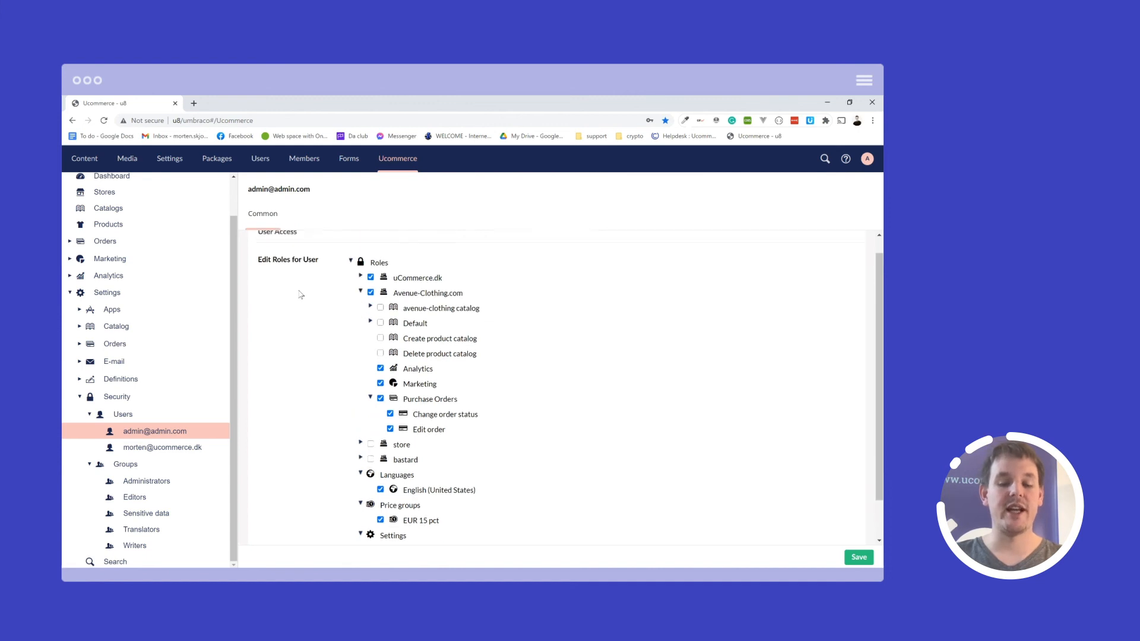